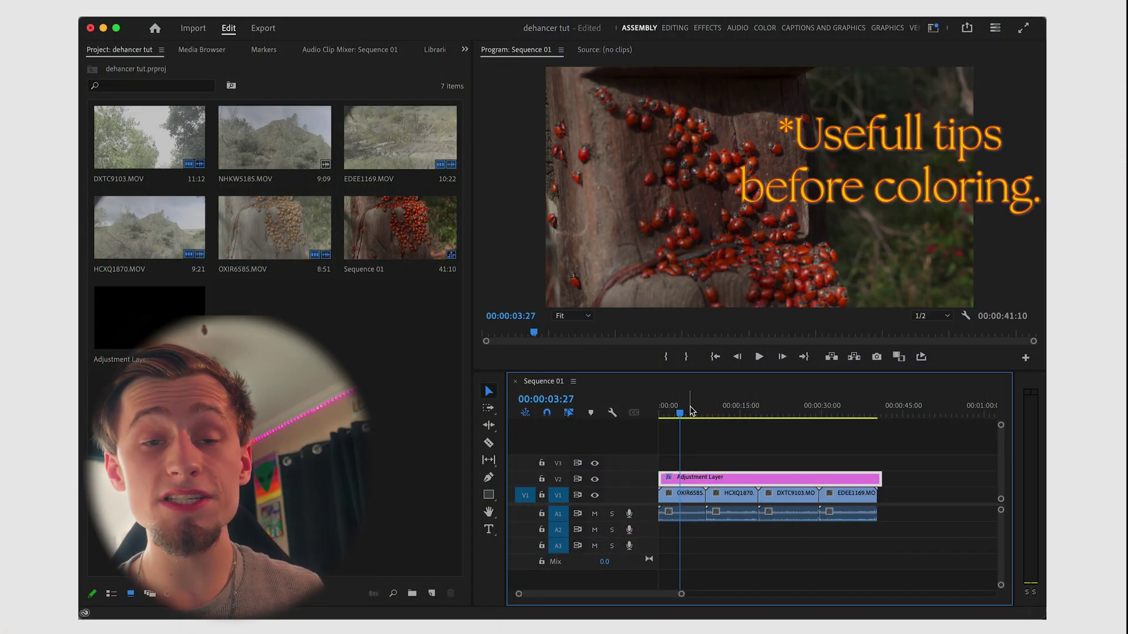
- Select the OXIR6585 clip and search the Effects panel for 'dehancer'
{"action": "left_click", "coordinate": [683, 506]}
{"action": "left_click", "coordinate": [696, 481]}
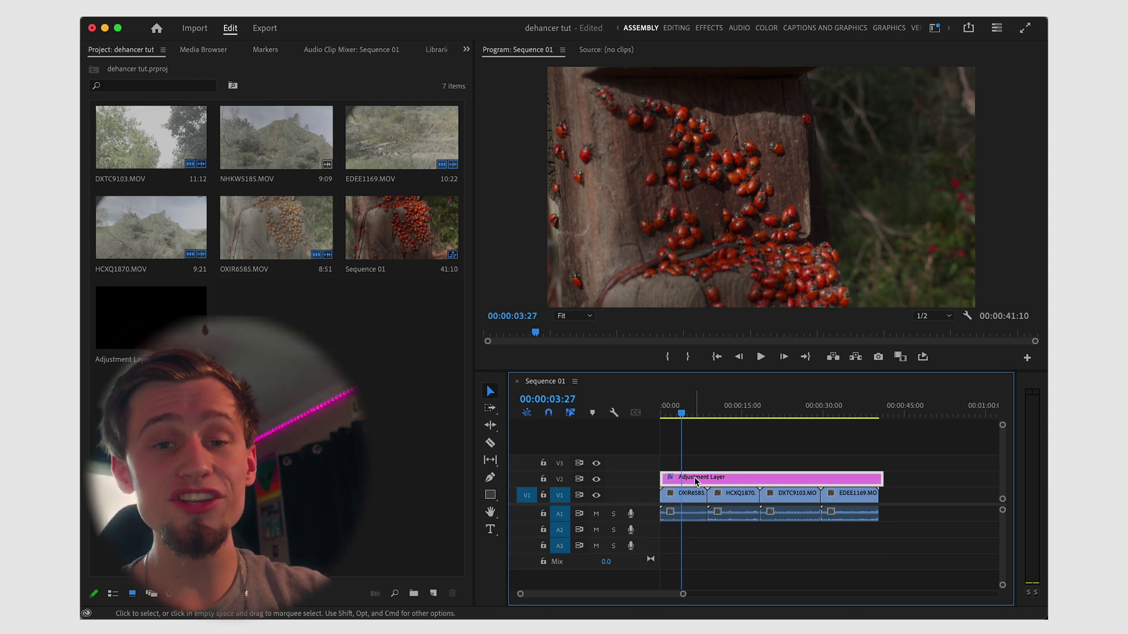
{"action": "left_click", "coordinate": [693, 497]}
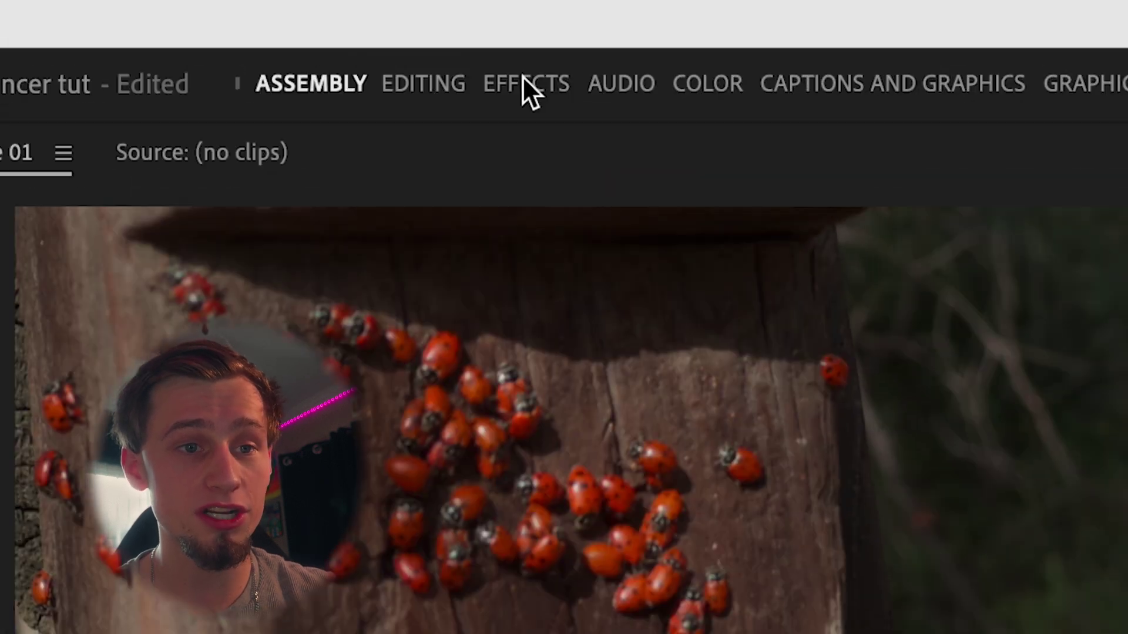
{"action": "left_click", "coordinate": [708, 29]}
{"action": "left_click", "coordinate": [925, 66]}
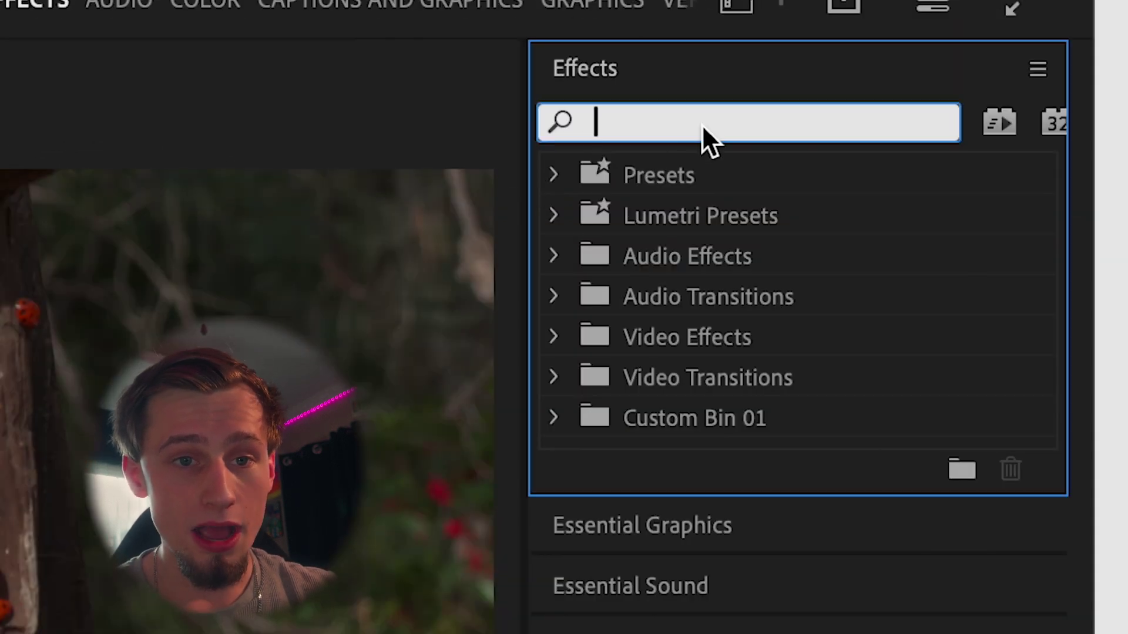
{"action": "type", "text": "dehancer"}
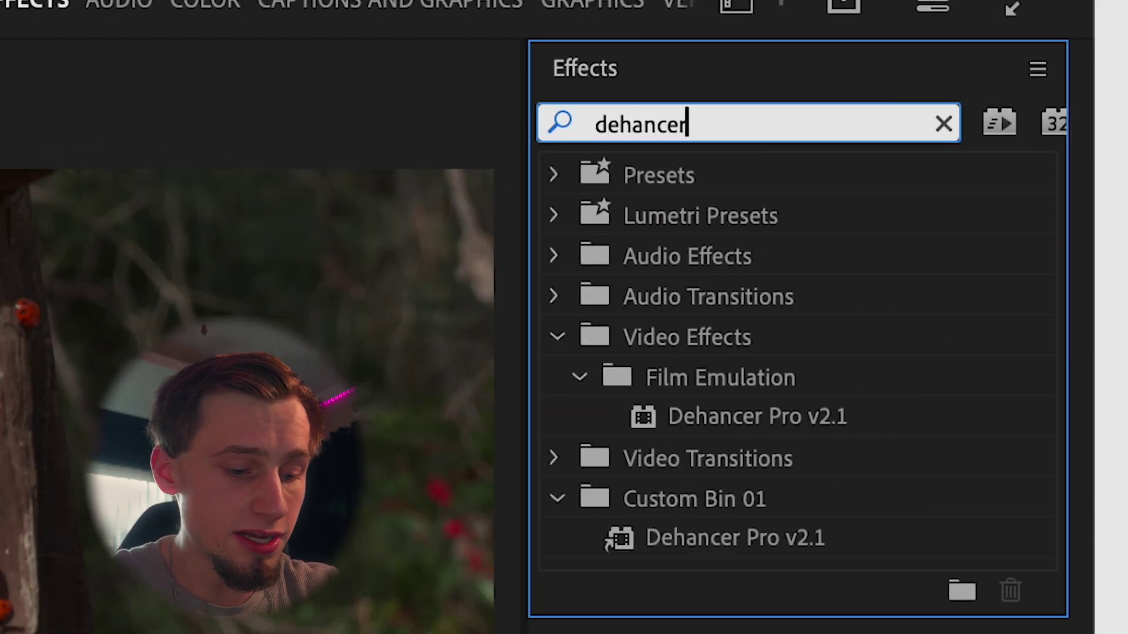
- Apply Dehancer Pro v2.1 to the OXIR6585 clip and expand its Film settings
{"action": "left_click_drag", "start_coordinate": [763, 416], "coordinate": [499, 488]}
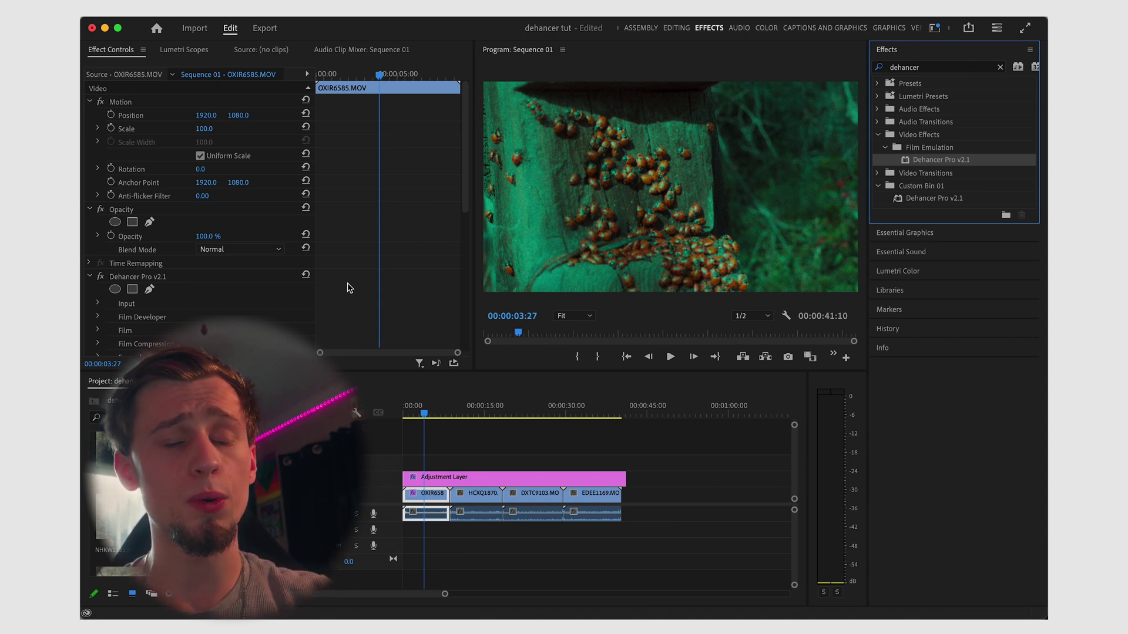
{"action": "scroll", "coordinate": [327, 312], "scroll_direction": "down", "scroll_amount": 4}
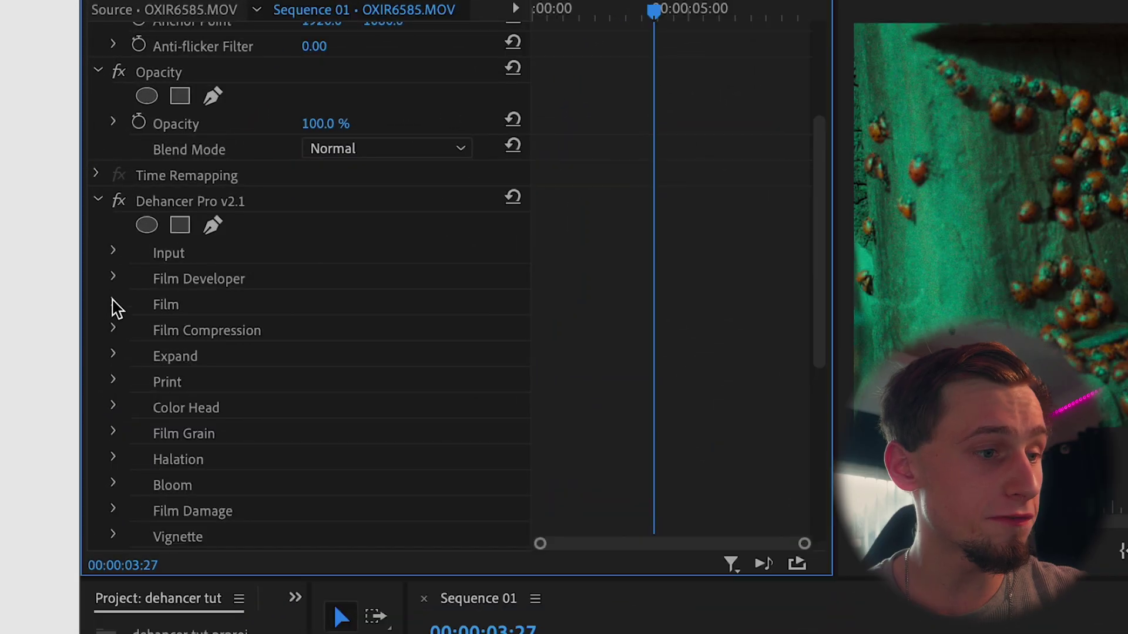
{"action": "left_click", "coordinate": [97, 227]}
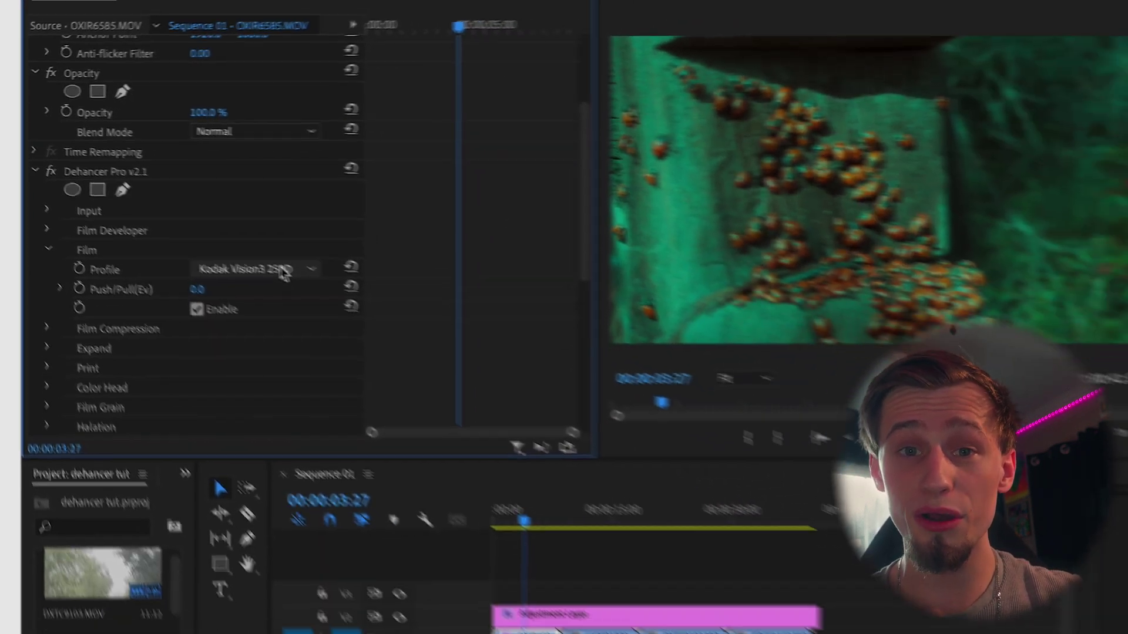
- Try the Kodak Portra 800 film profile, then leave the profile on Kodak Vision3 250D
{"action": "left_click", "coordinate": [423, 333]}
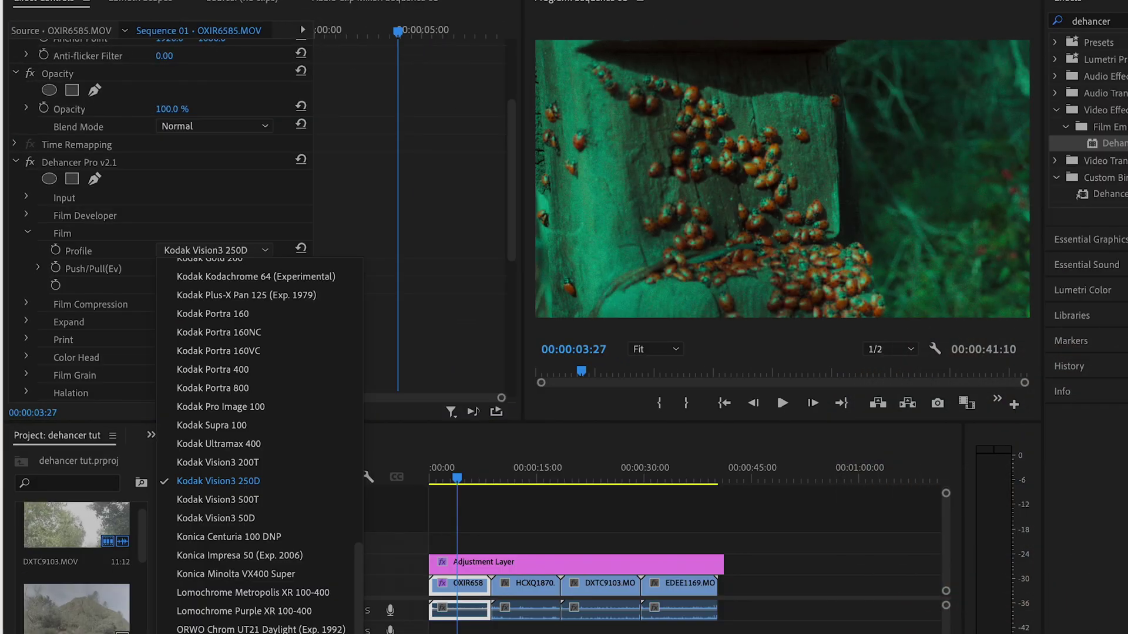
{"action": "scroll", "coordinate": [270, 381], "scroll_direction": "up", "scroll_amount": 10}
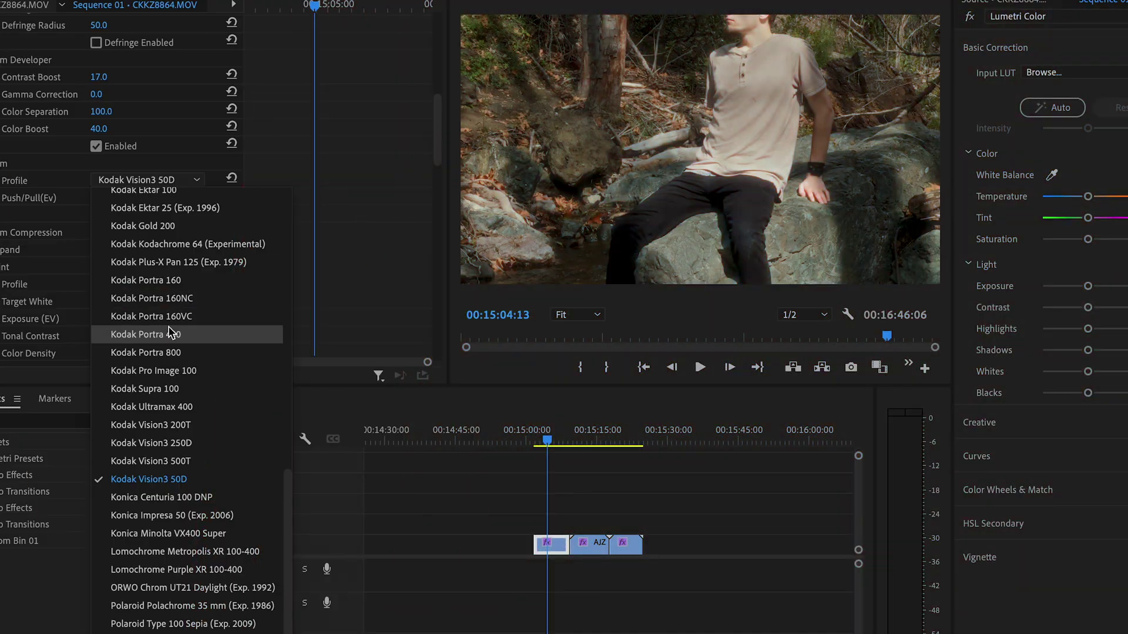
{"action": "left_click", "coordinate": [171, 346]}
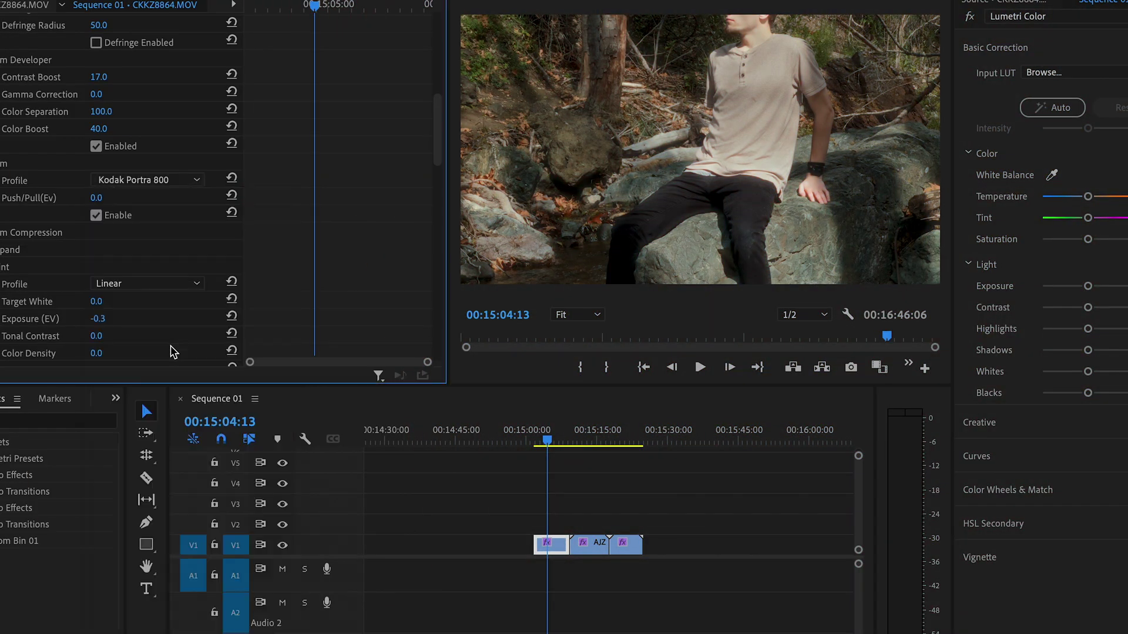
{"action": "scroll", "coordinate": [170, 347], "scroll_direction": "up", "scroll_amount": 1}
{"action": "left_click", "coordinate": [182, 296]}
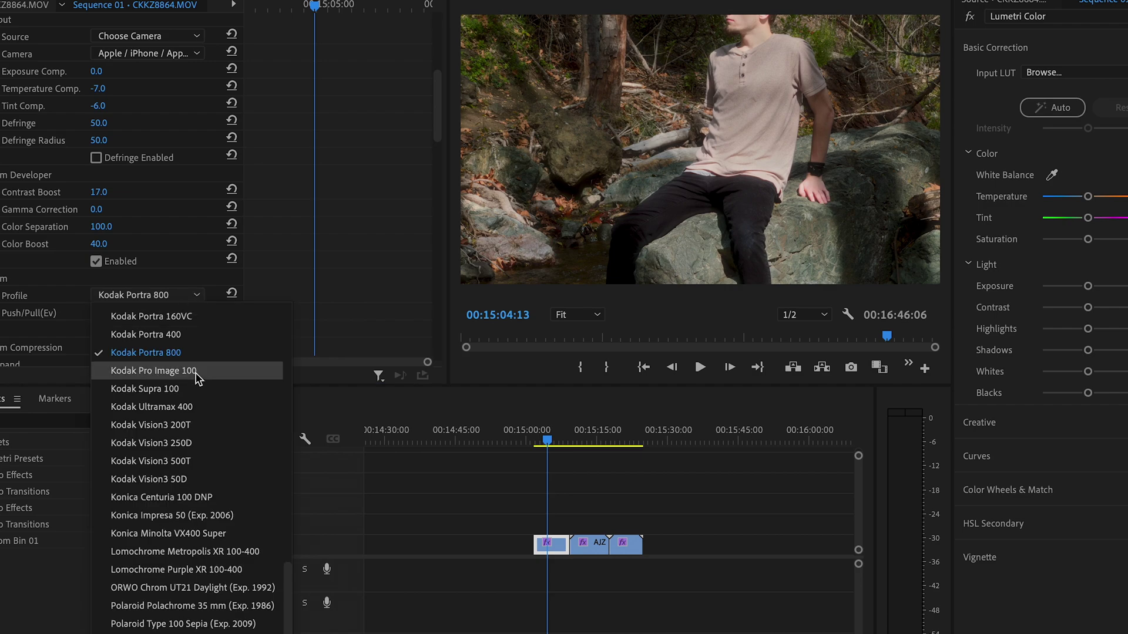
{"action": "scroll", "coordinate": [196, 404], "scroll_direction": "up", "scroll_amount": 10}
{"action": "scroll", "coordinate": [196, 404], "scroll_direction": "up", "scroll_amount": 3}
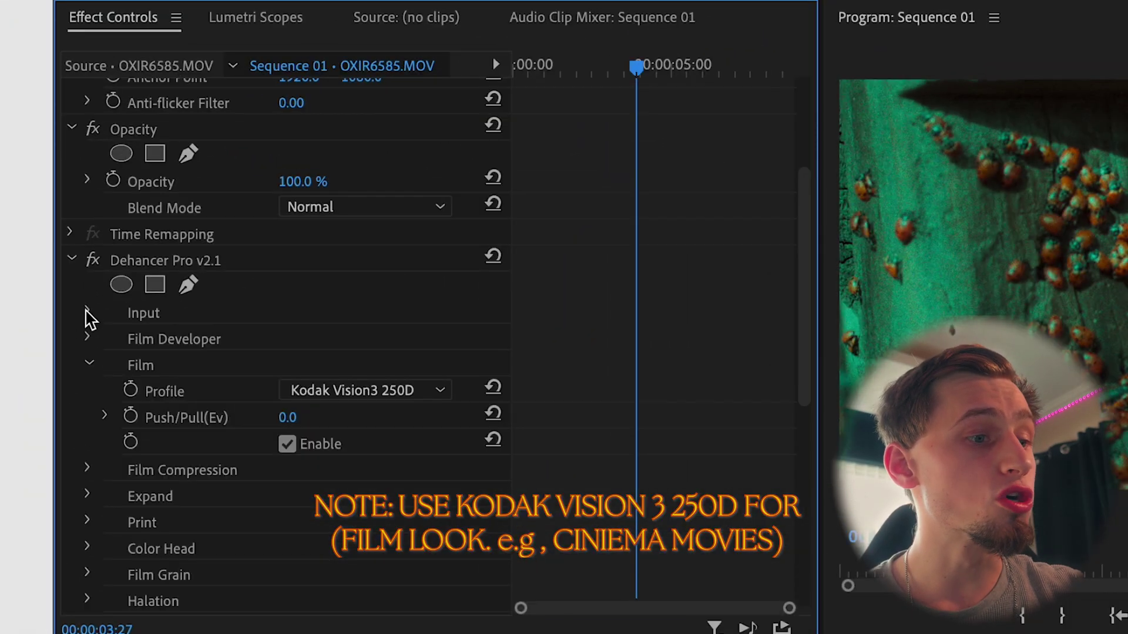
- Expand Dehancer's Input and try the Choose Camera source without picking a camera
{"action": "left_click", "coordinate": [26, 198]}
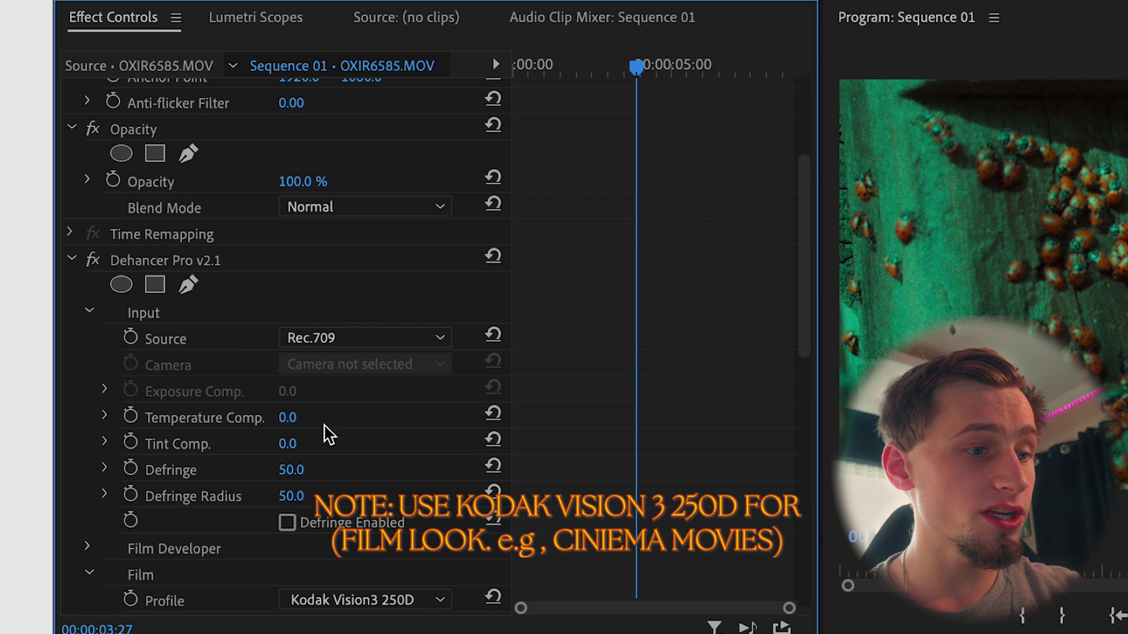
{"action": "left_click", "coordinate": [386, 344]}
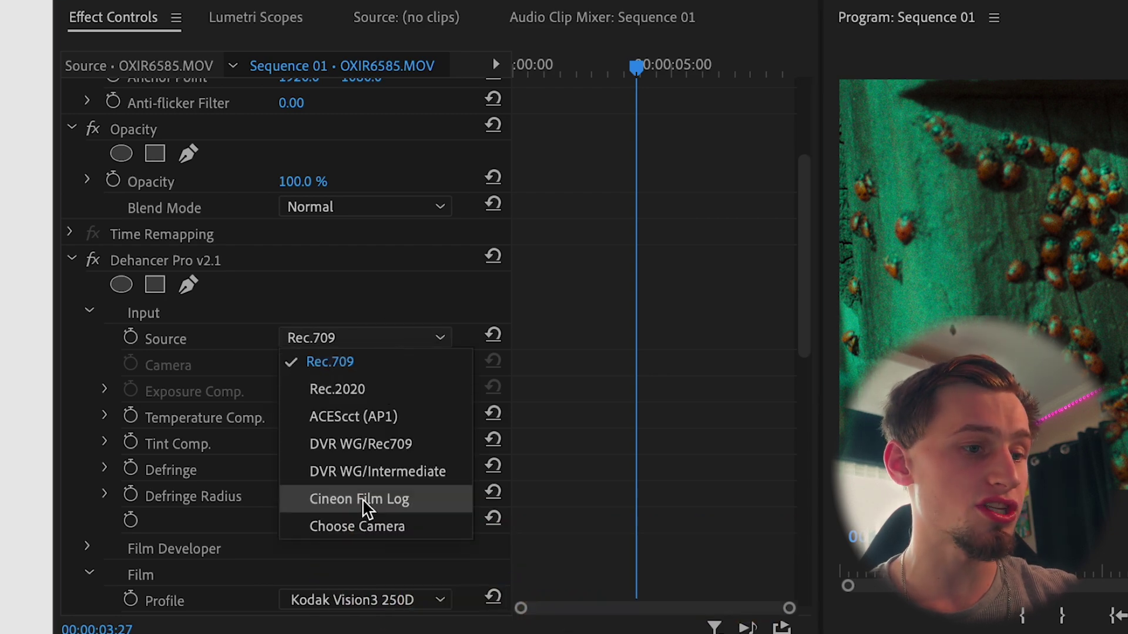
{"action": "left_click", "coordinate": [363, 524]}
{"action": "left_click", "coordinate": [403, 365]}
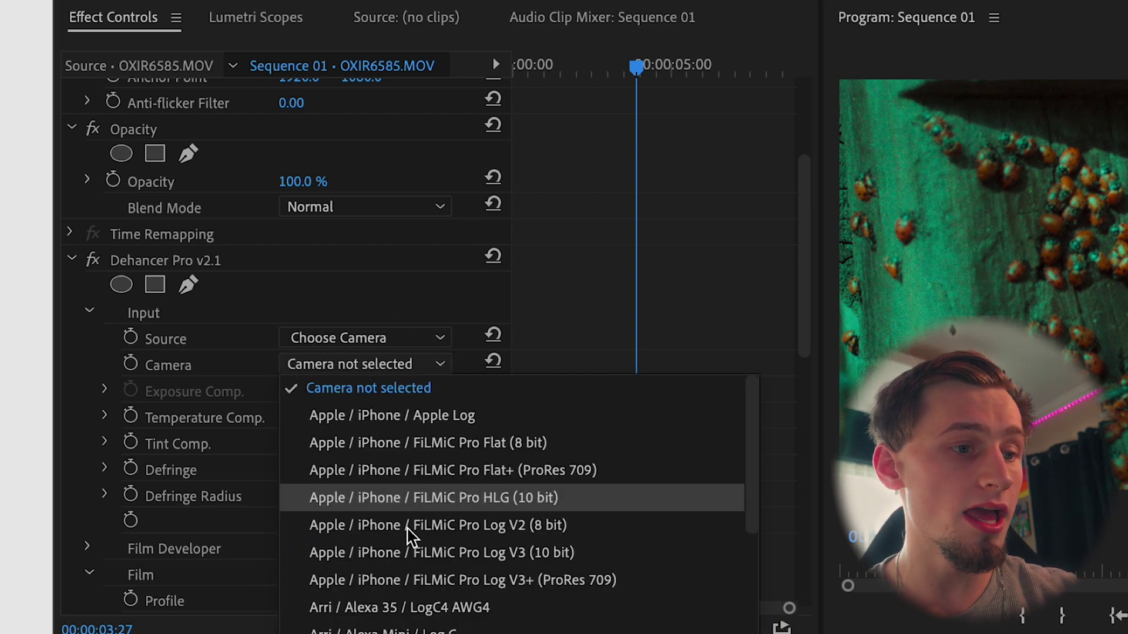
{"action": "scroll", "coordinate": [408, 536], "scroll_direction": "down", "scroll_amount": 10}
{"action": "scroll", "coordinate": [382, 599], "scroll_direction": "up", "scroll_amount": 10}
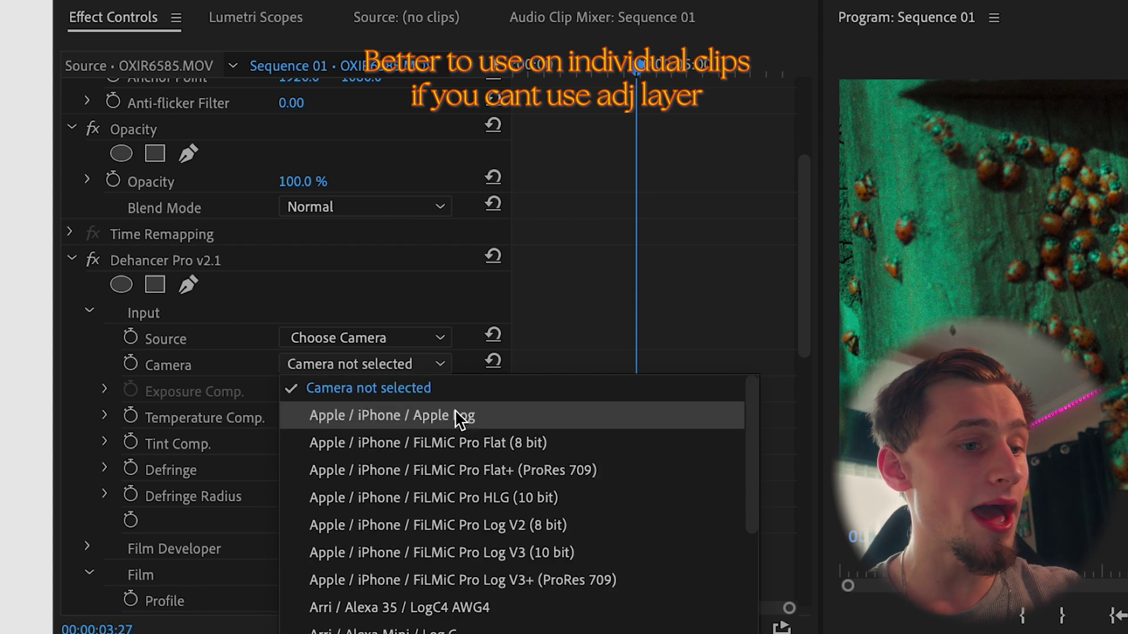
{"action": "left_click", "coordinate": [469, 395]}
- Revert the input source to Rec.709 and raise Temperature Comp. to 45
{"action": "left_click", "coordinate": [438, 344]}
{"action": "left_click", "coordinate": [416, 363]}
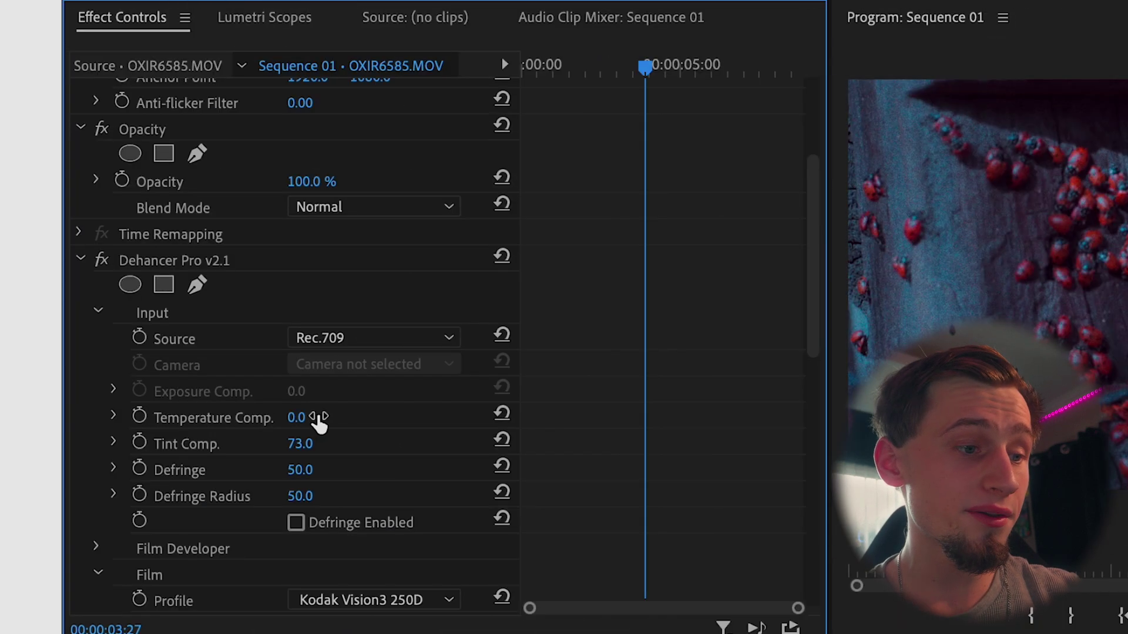
{"action": "left_click_drag", "start_coordinate": [297, 417], "coordinate": [321, 417]}
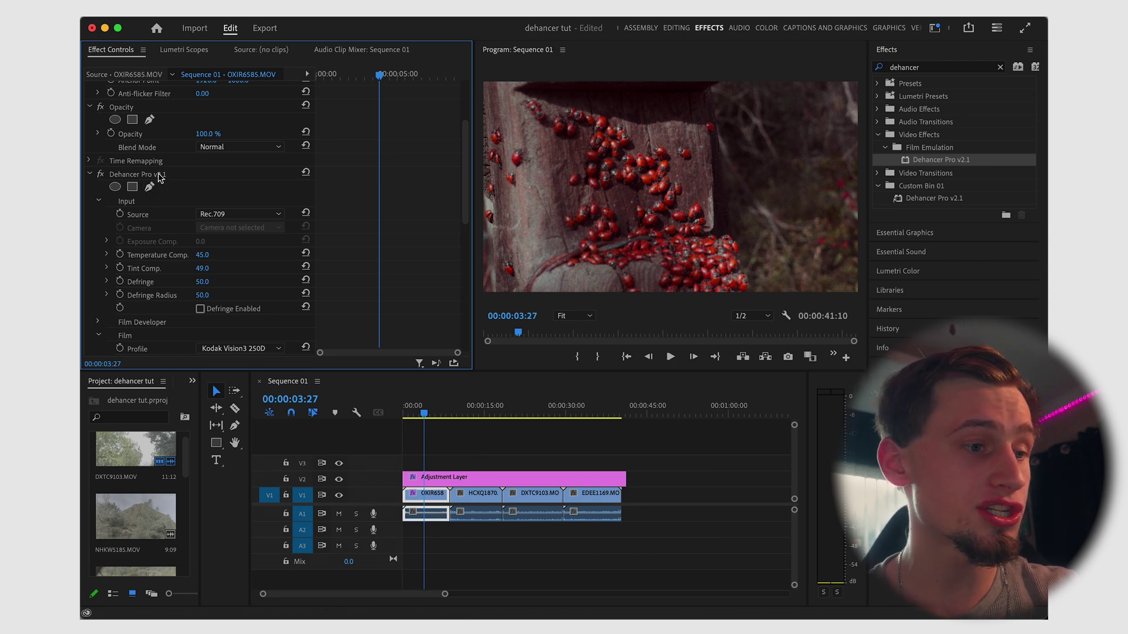
- Copy the Dehancer Pro v2.1 effect from OXIR6585 and paste it onto HCXQ1870
{"action": "right_click", "coordinate": [158, 177]}
{"action": "left_click", "coordinate": [185, 257]}
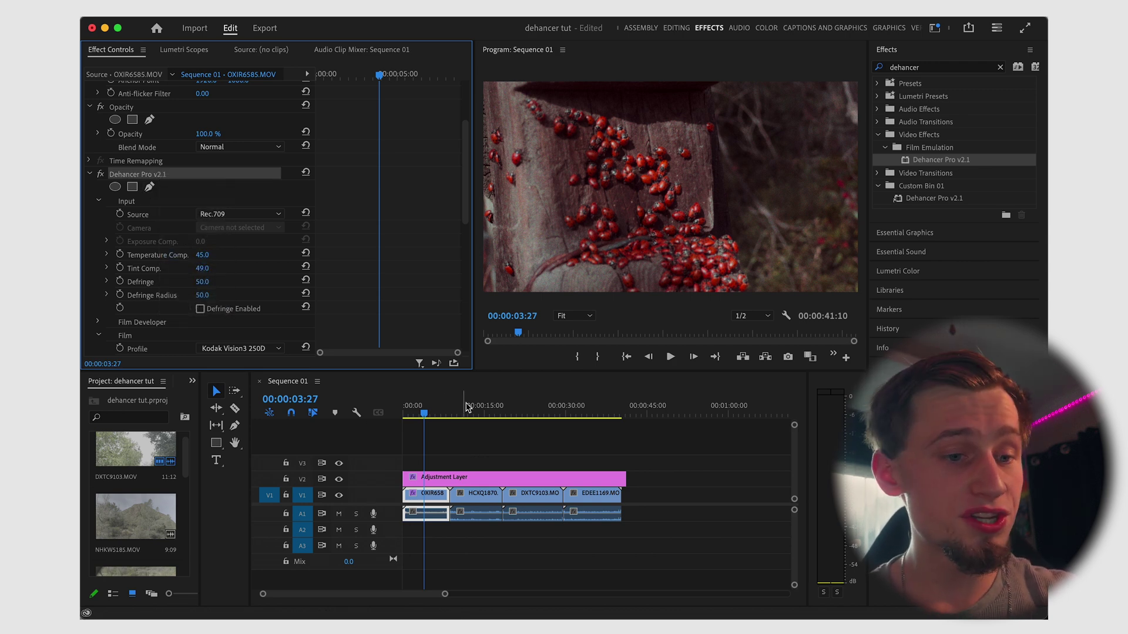
{"action": "left_click", "coordinate": [470, 407]}
{"action": "right_click", "coordinate": [226, 341]}
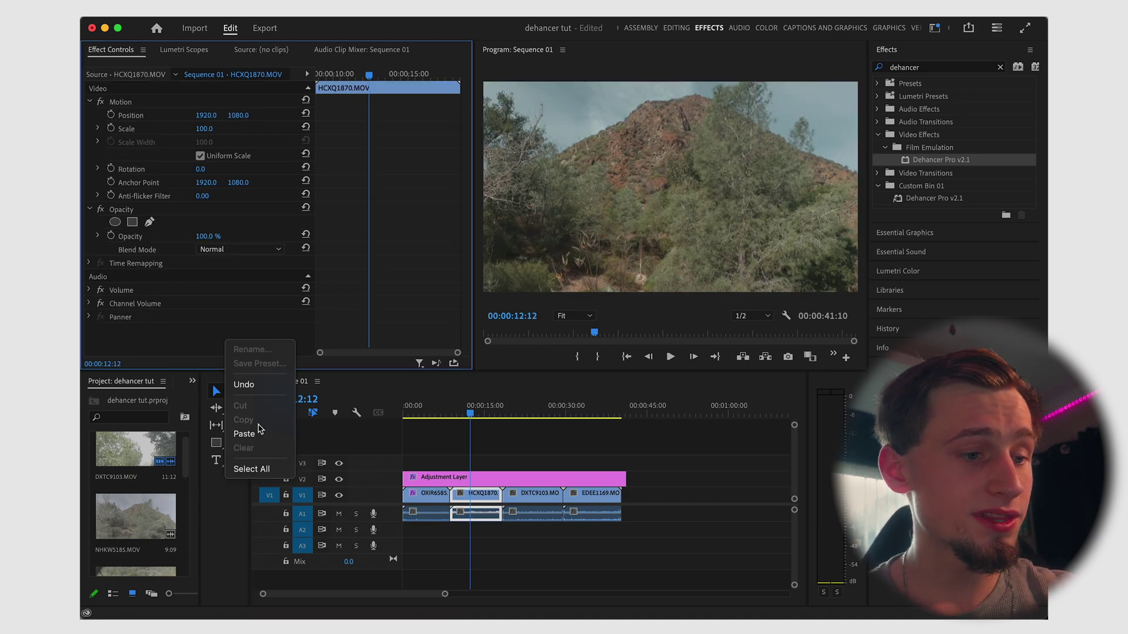
{"action": "left_click", "coordinate": [244, 434]}
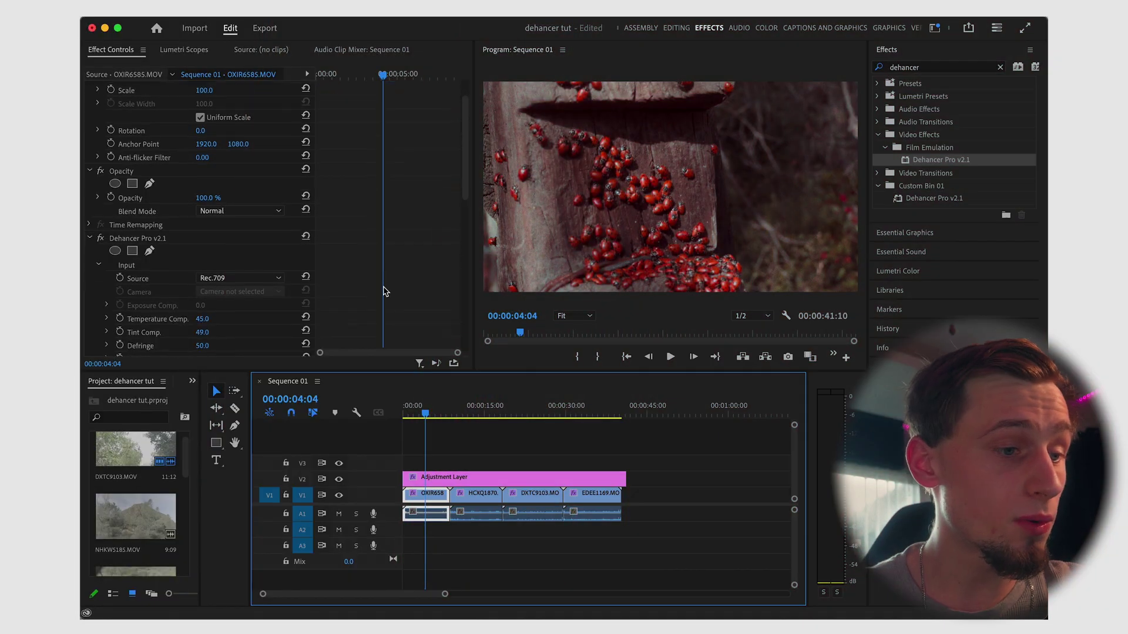
{"action": "scroll", "coordinate": [385, 292], "scroll_direction": "down", "scroll_amount": 5}
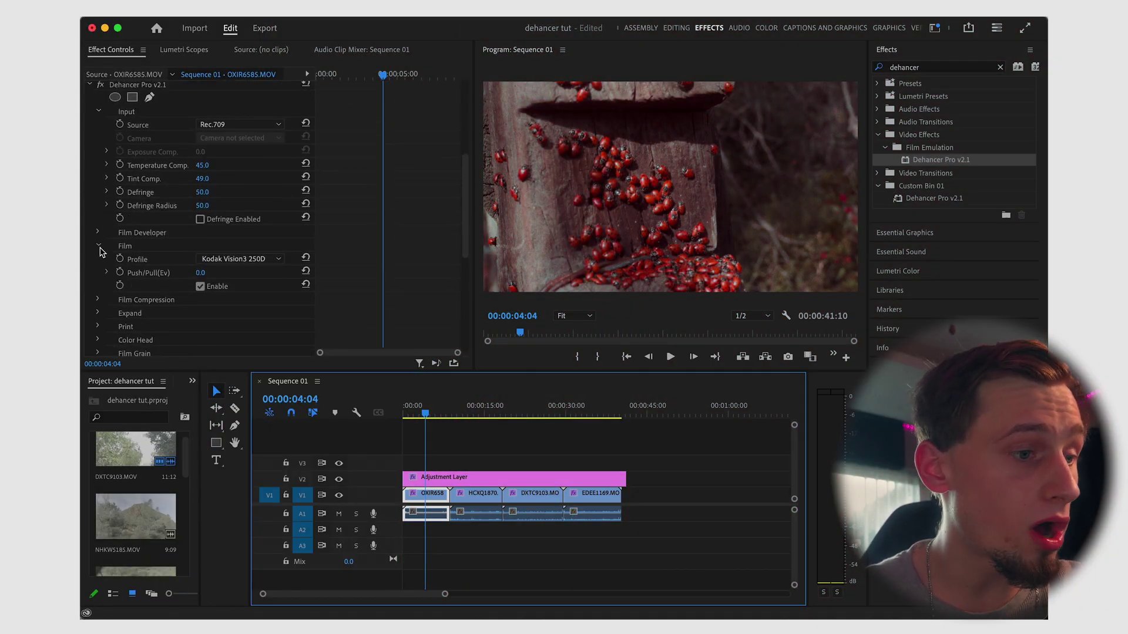
{"action": "left_click", "coordinate": [98, 246]}
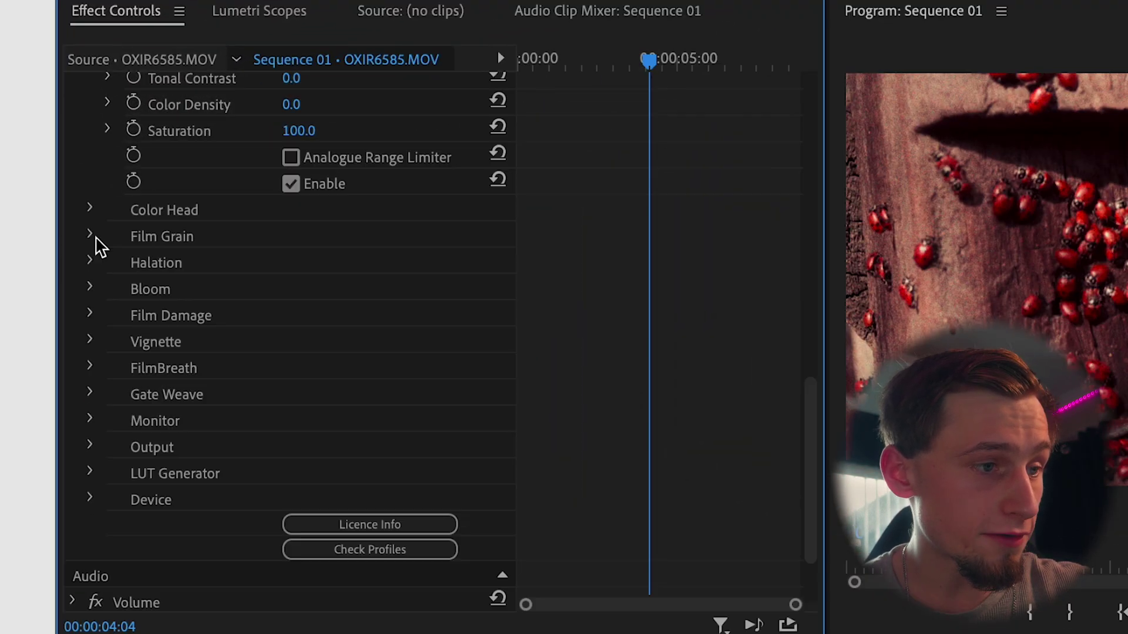
- Change the Film Grain profile from 35 mm ISO 250 to Custom
{"action": "left_click", "coordinate": [97, 164]}
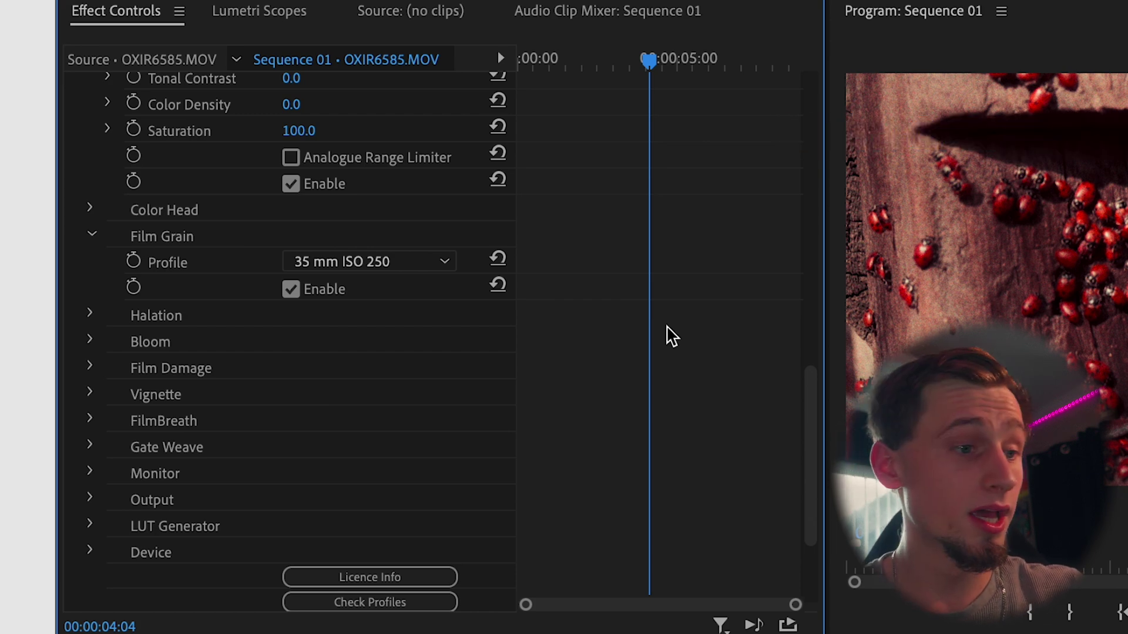
{"action": "left_click", "coordinate": [406, 263]}
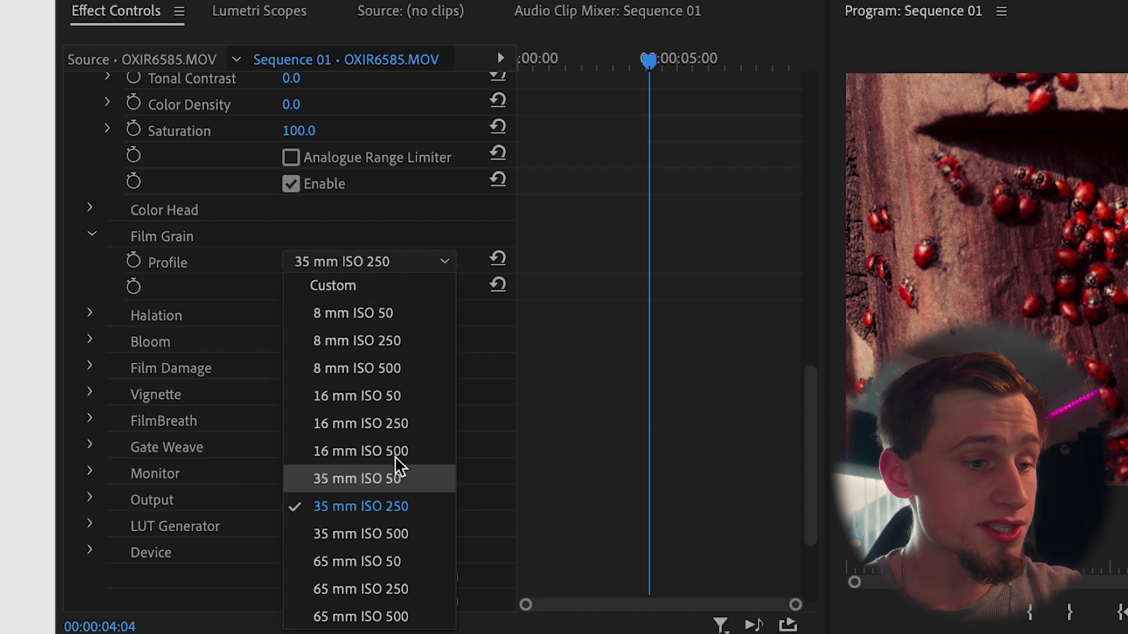
{"action": "left_click", "coordinate": [393, 288]}
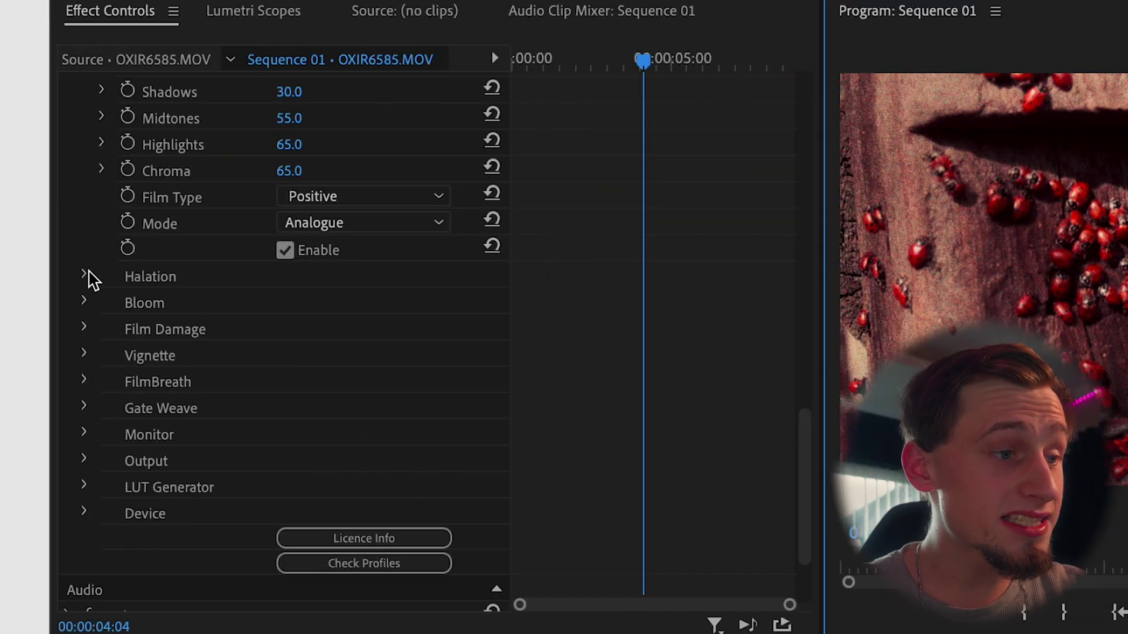
- Expand the Halation settings in EDEE1169's Dehancer effect
{"action": "left_click", "coordinate": [85, 277]}
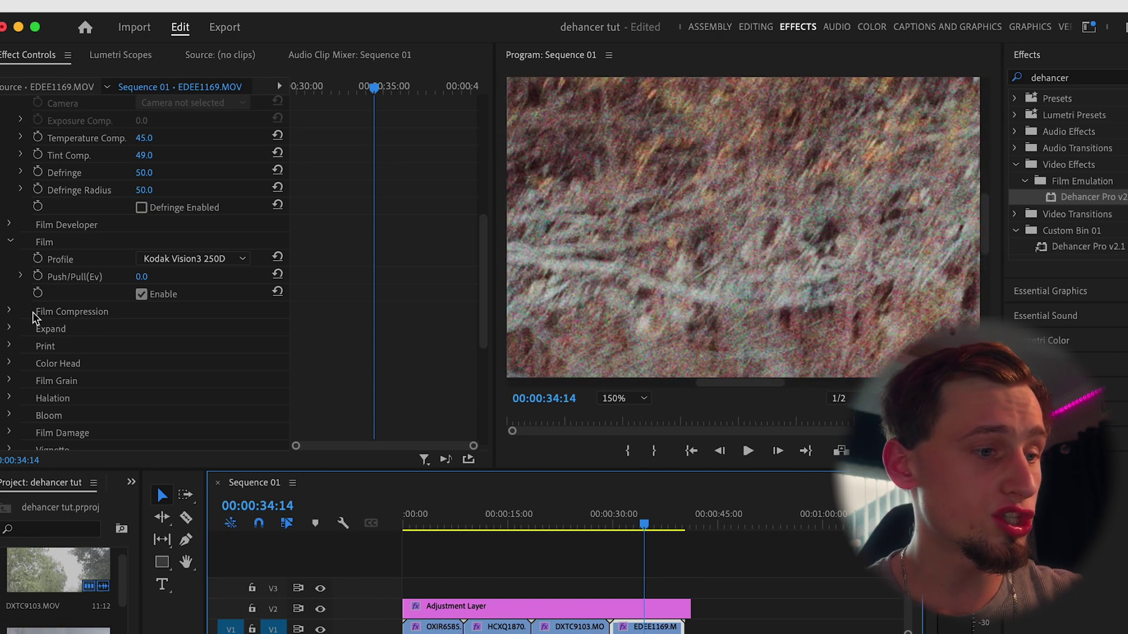
- Enable Halation with the 8 mm / Super 8 profile
{"action": "scroll", "coordinate": [30, 381], "scroll_direction": "down", "scroll_amount": 2}
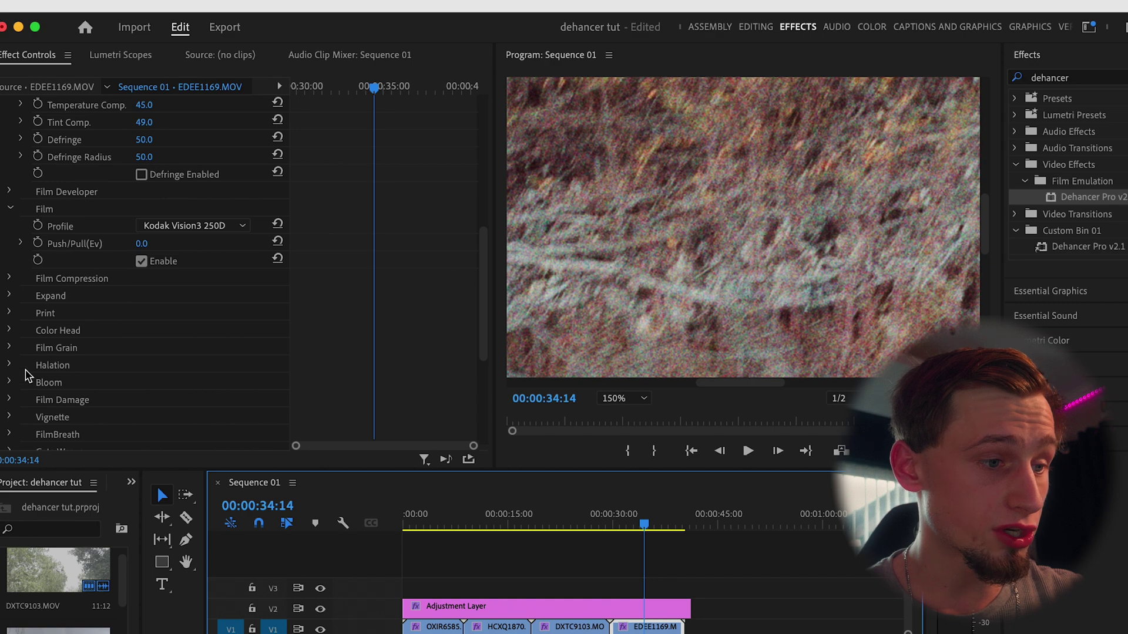
{"action": "left_click", "coordinate": [9, 365]}
{"action": "left_click", "coordinate": [142, 418]}
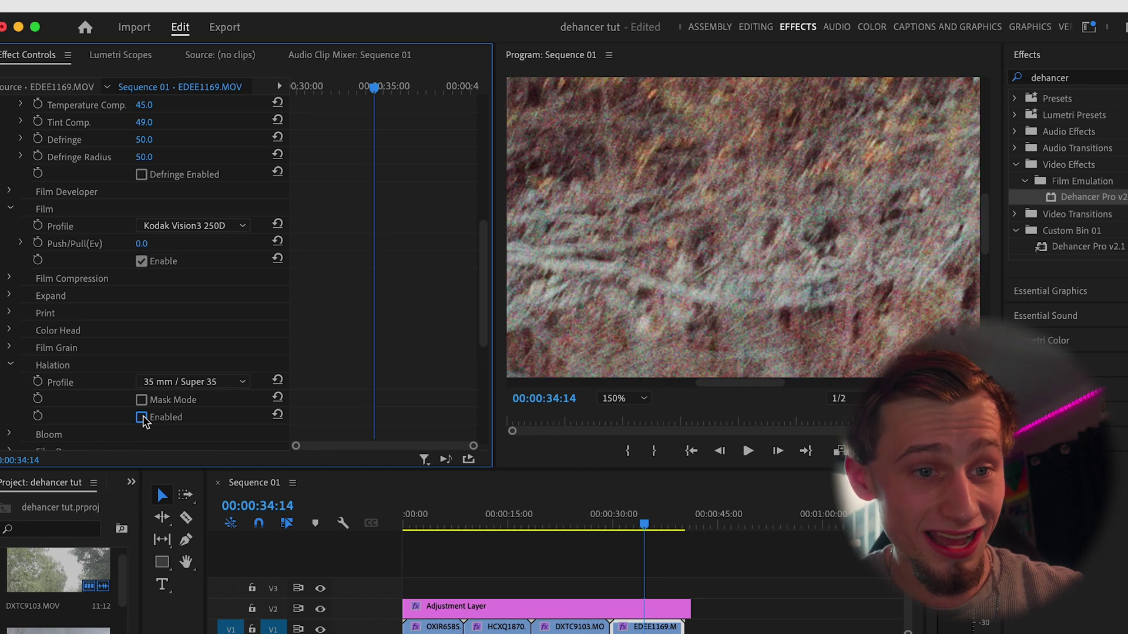
{"action": "left_click", "coordinate": [208, 383]}
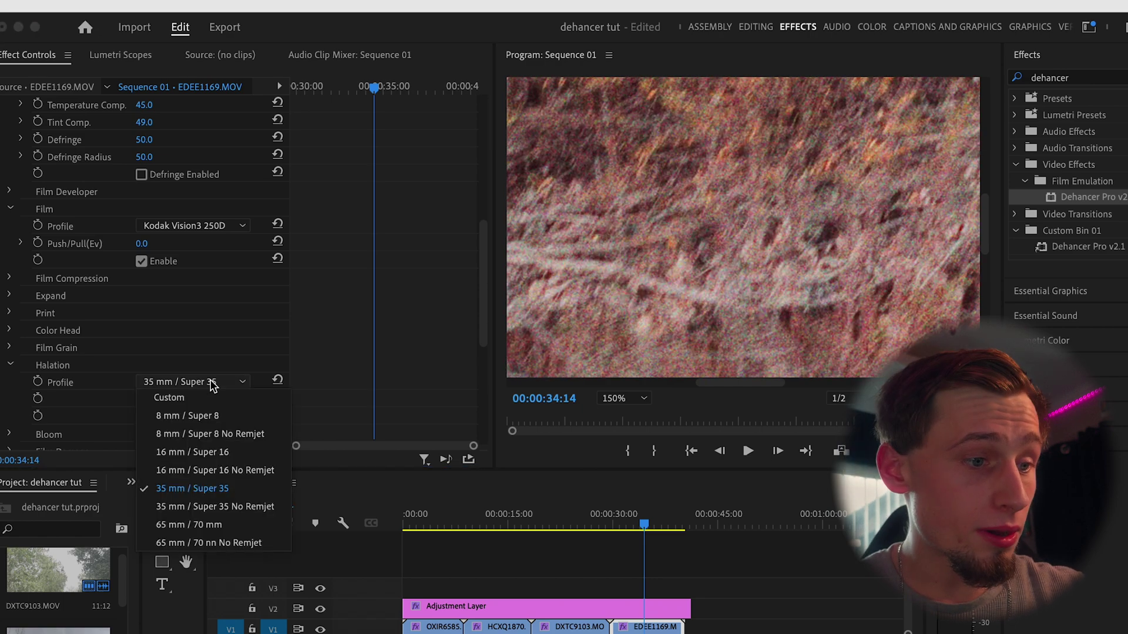
{"action": "left_click", "coordinate": [206, 415]}
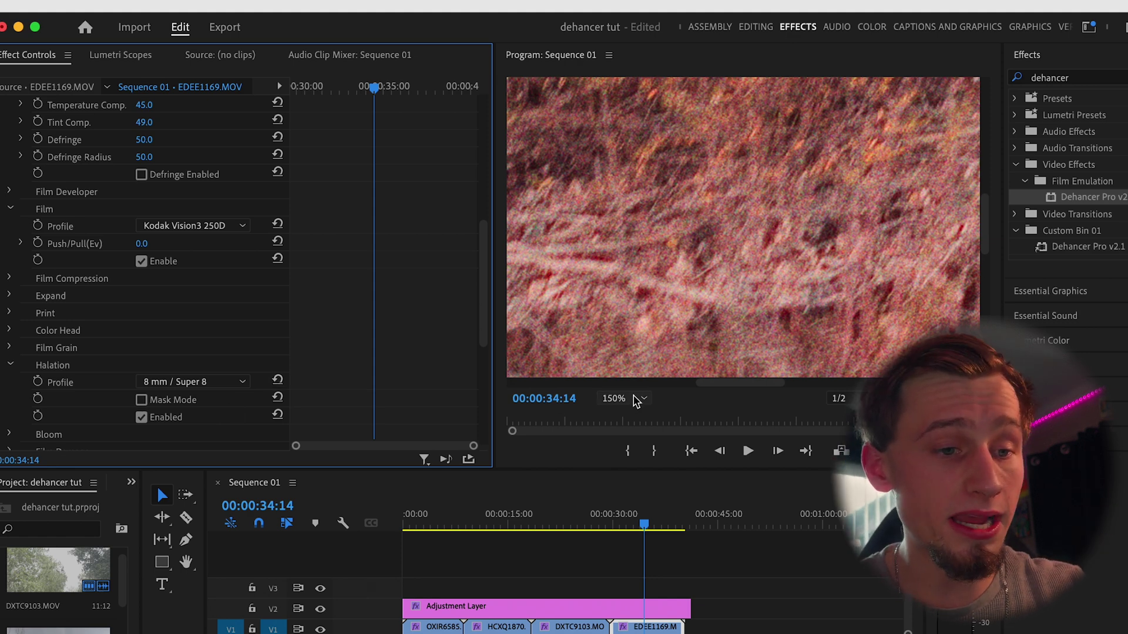
- Set the Program monitor zoom to Fit and move the playhead back to about 30 seconds
{"action": "left_click", "coordinate": [634, 398]}
{"action": "left_click", "coordinate": [621, 414]}
{"action": "left_click", "coordinate": [617, 532]}
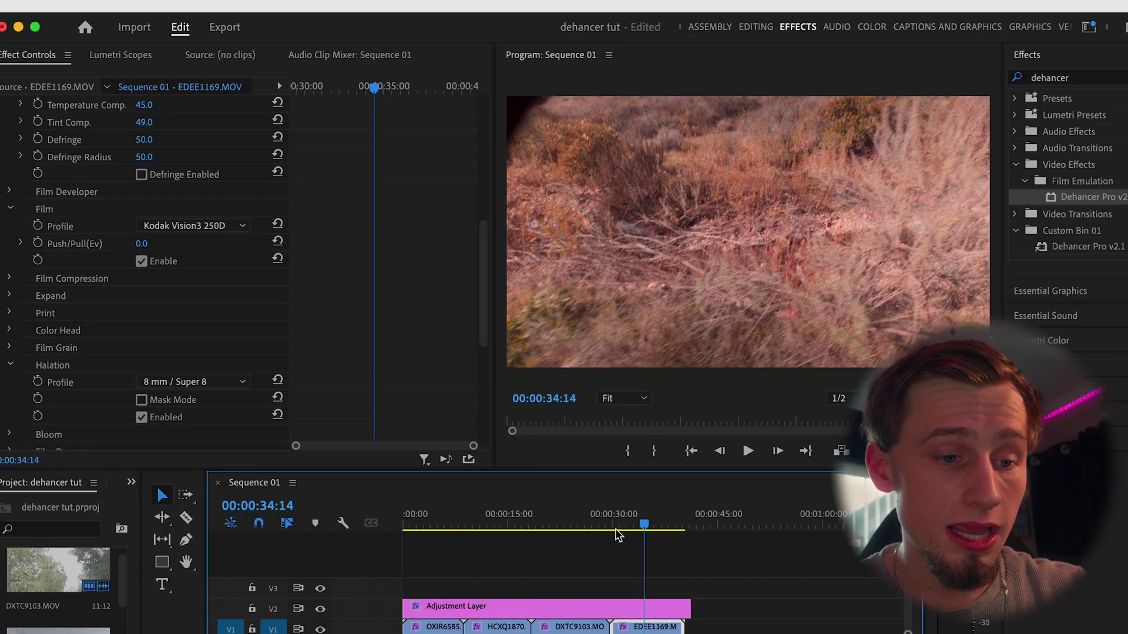
{"action": "left_click", "coordinate": [617, 532]}
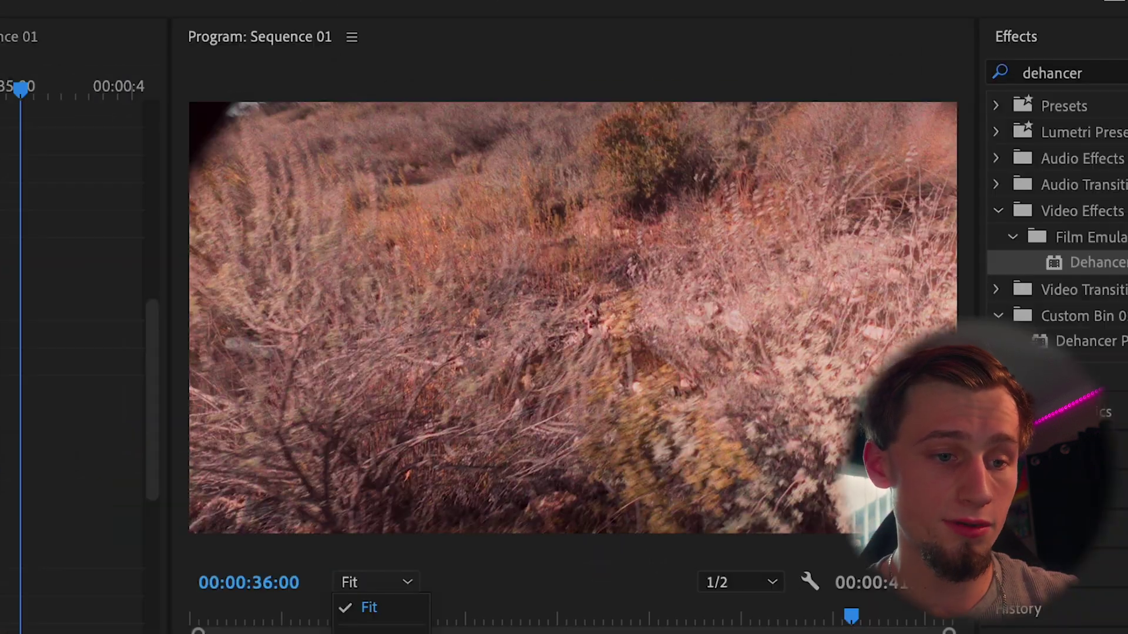
- Enable Bloom with a Custom profile, keeping Halation on 8 mm / Super 8
{"action": "left_click", "coordinate": [564, 447]}
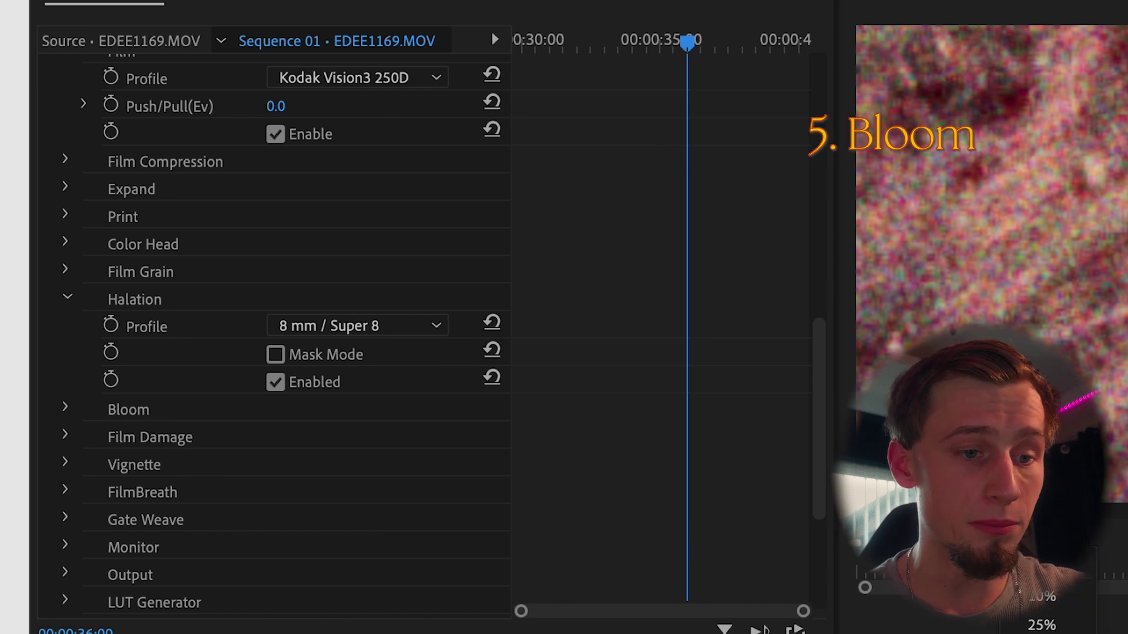
{"action": "left_click", "coordinate": [66, 410]}
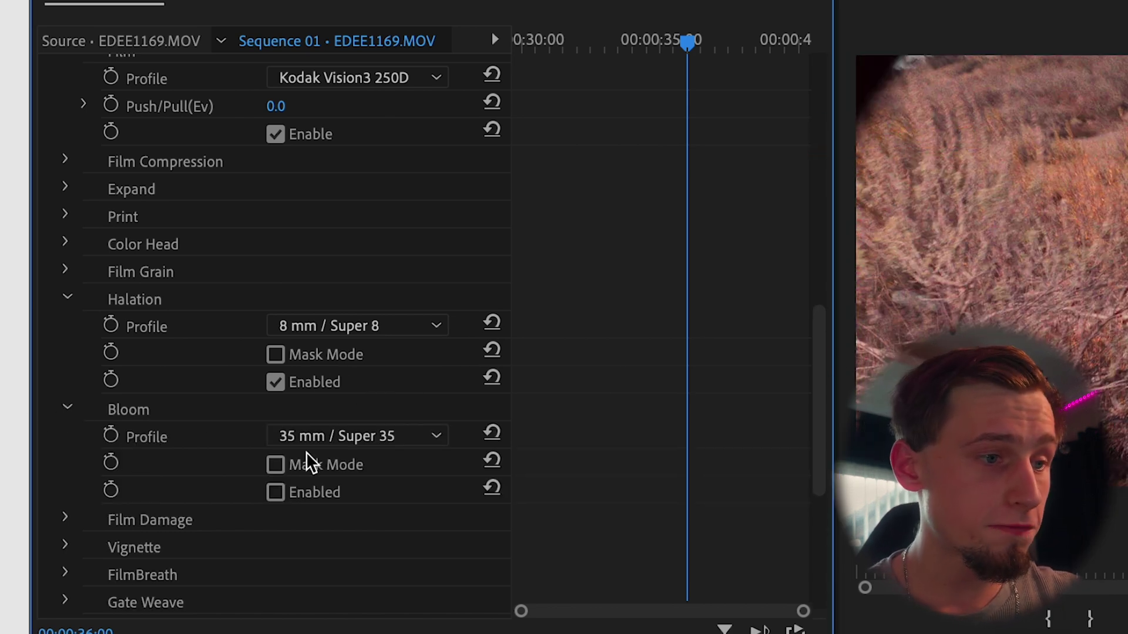
{"action": "left_click", "coordinate": [275, 492]}
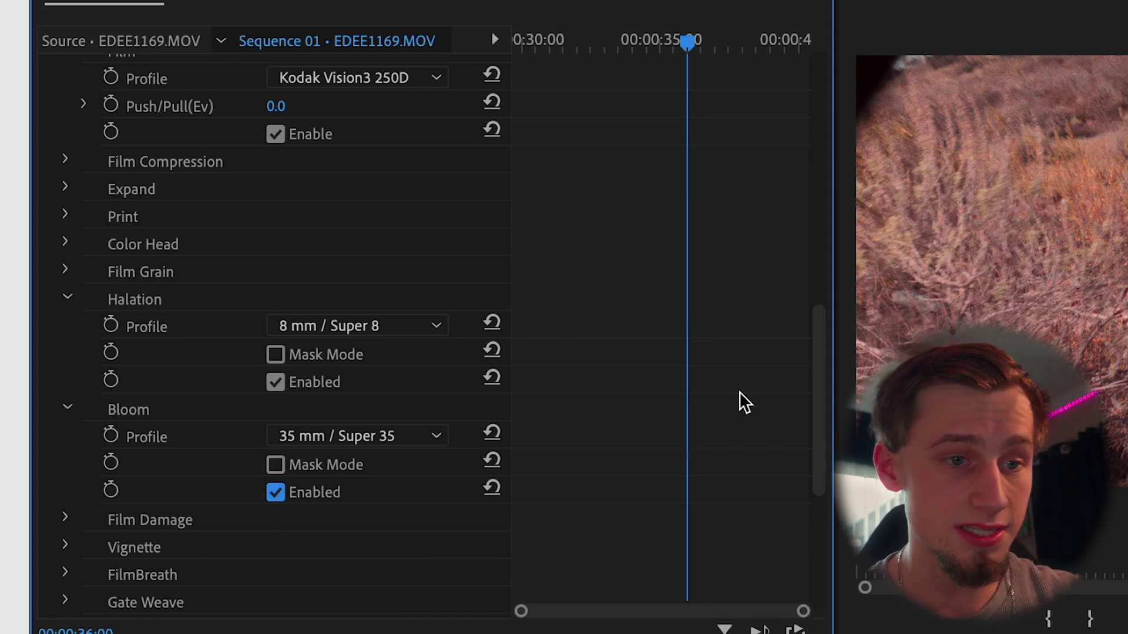
{"action": "left_click", "coordinate": [374, 439]}
{"action": "left_click", "coordinate": [368, 479]}
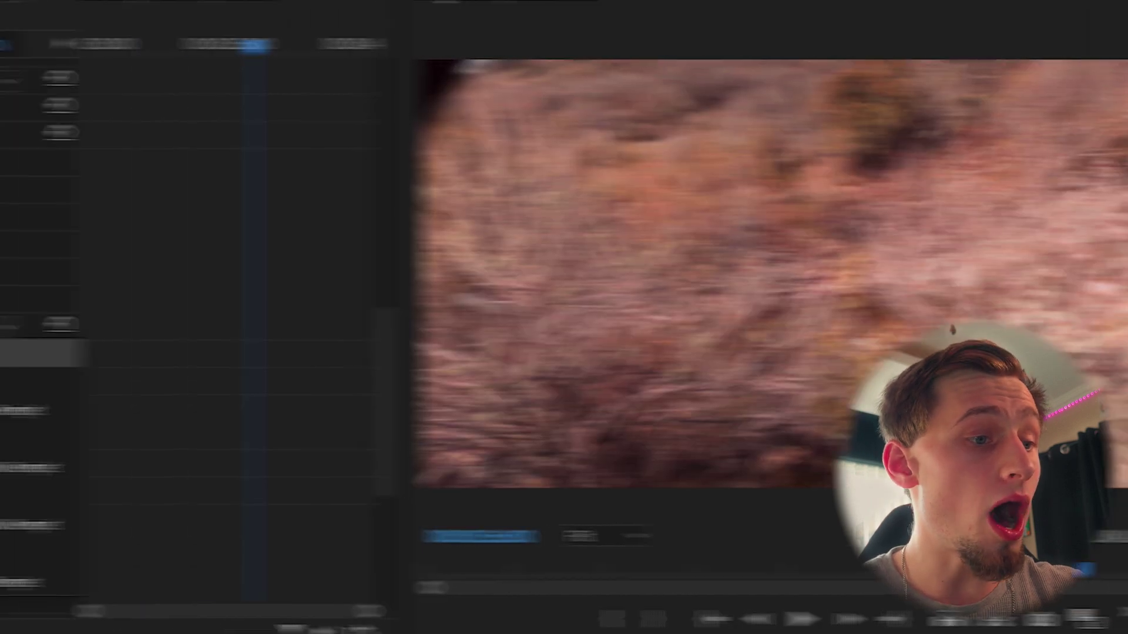
{"action": "left_click", "coordinate": [382, 327]}
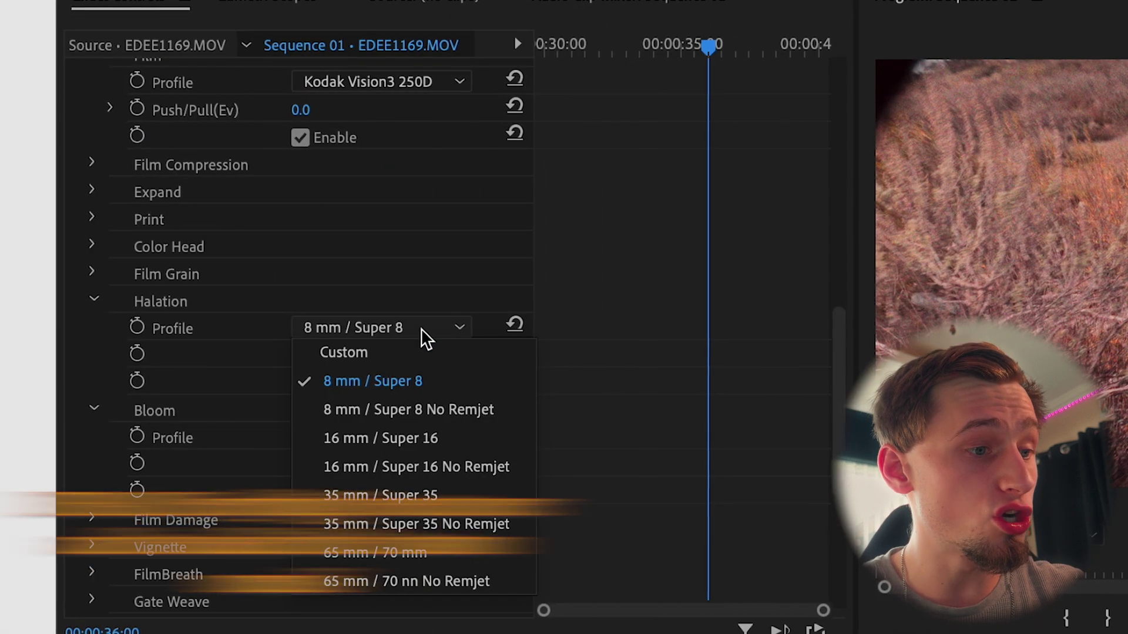
{"action": "left_click", "coordinate": [420, 367]}
{"action": "left_click", "coordinate": [365, 436]}
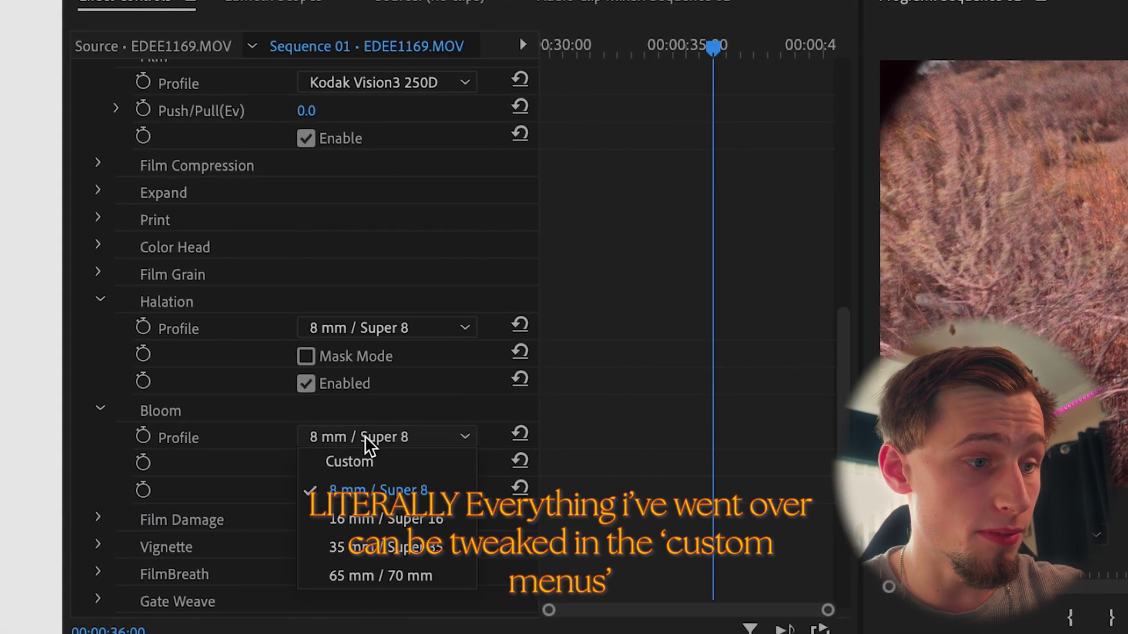
{"action": "left_click", "coordinate": [367, 465]}
- Lower Bloom's Save Lights to 80
{"action": "scroll", "coordinate": [280, 513], "scroll_direction": "down", "scroll_amount": 3}
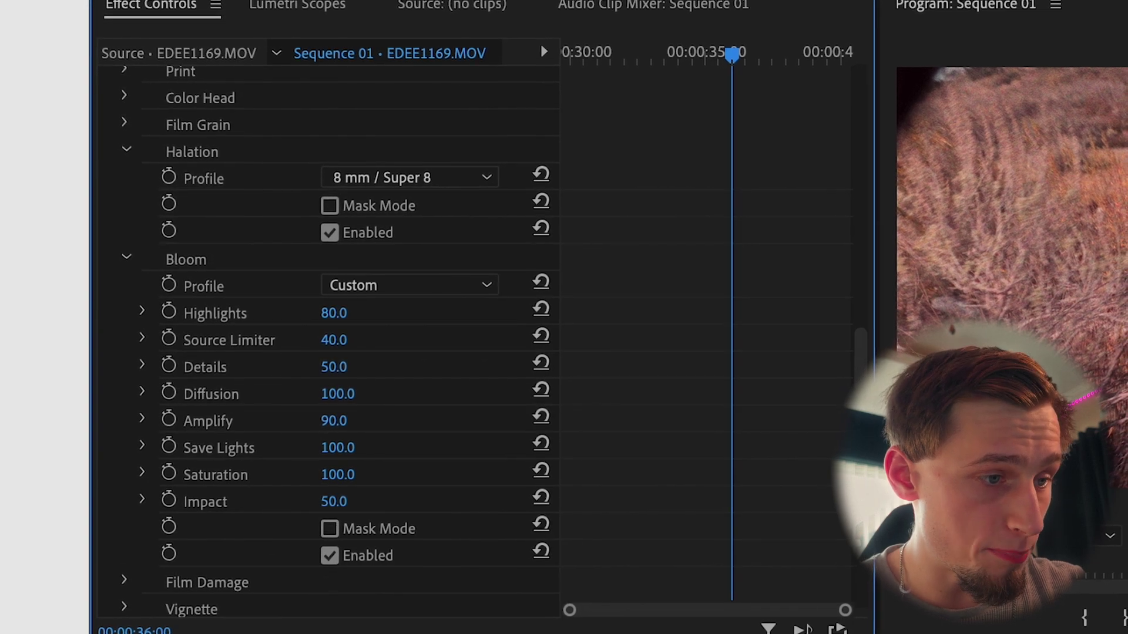
{"action": "left_click", "coordinate": [357, 450]}
{"action": "type", "text": "80"}
{"action": "key", "text": "Return"}
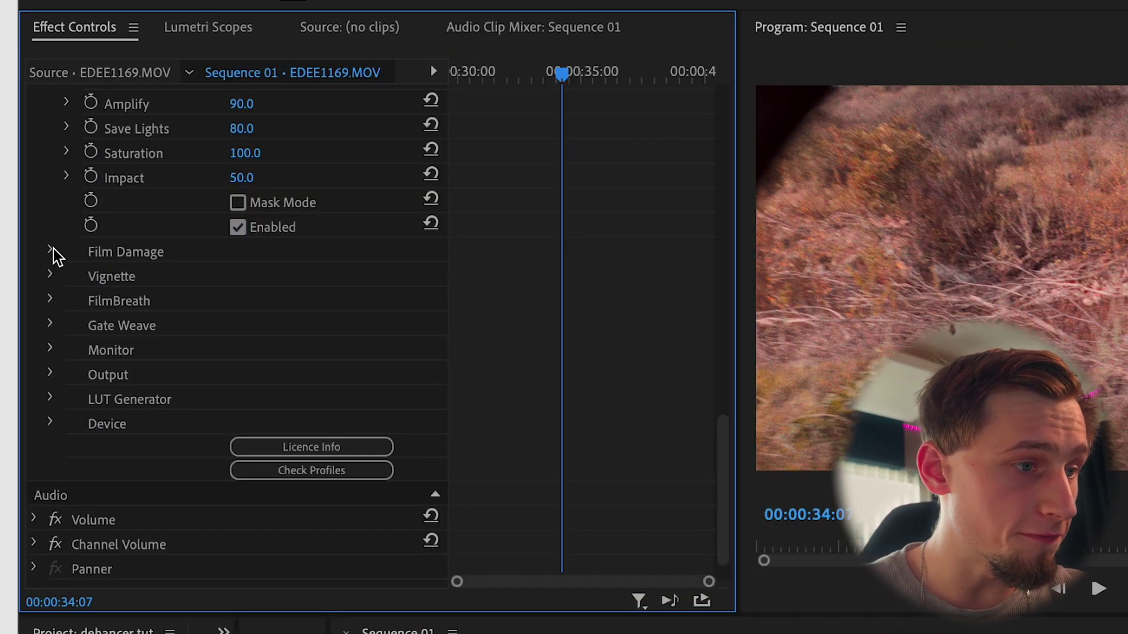
- Set the Film Damage profile to Custom after trying 8 mm / Super 8
{"action": "left_click", "coordinate": [51, 251]}
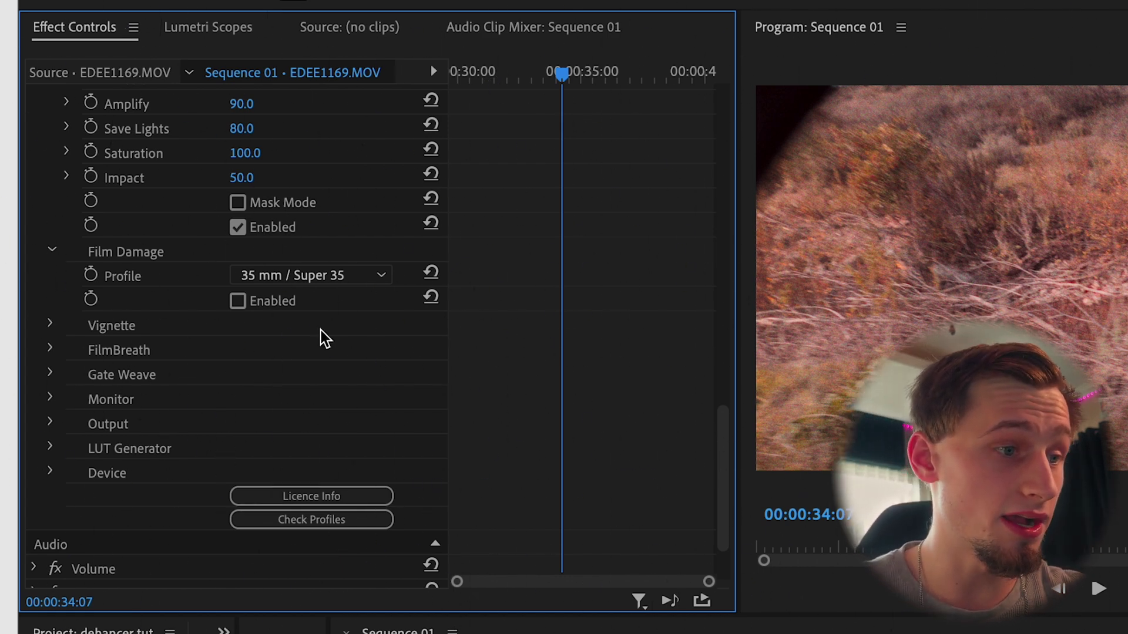
{"action": "left_click", "coordinate": [336, 283]}
{"action": "left_click", "coordinate": [335, 322]}
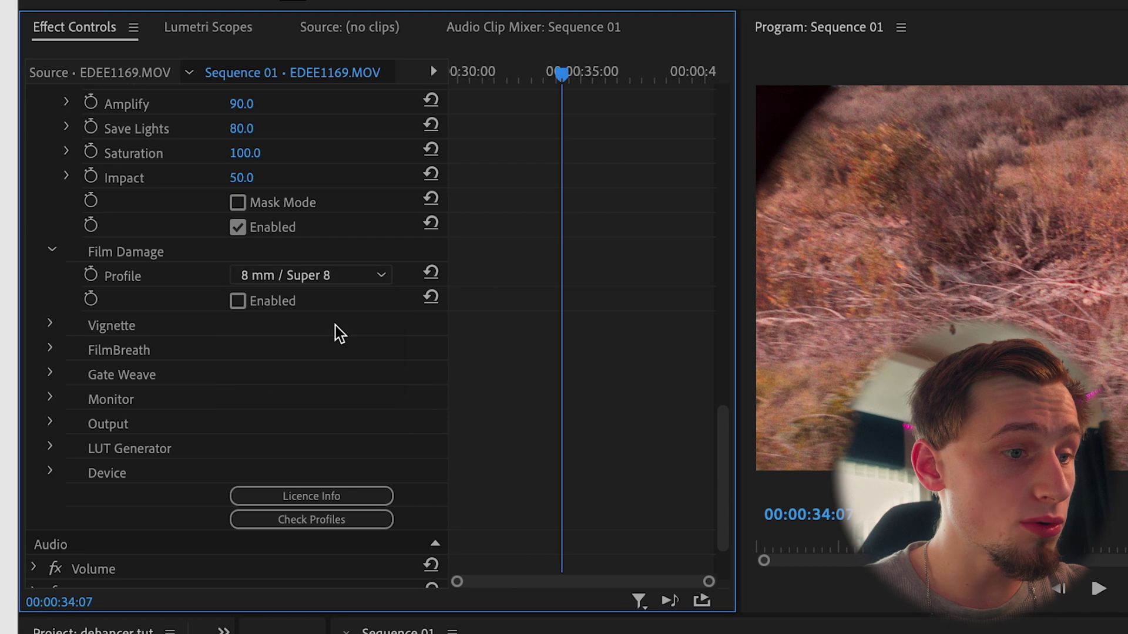
{"action": "left_click", "coordinate": [353, 275]}
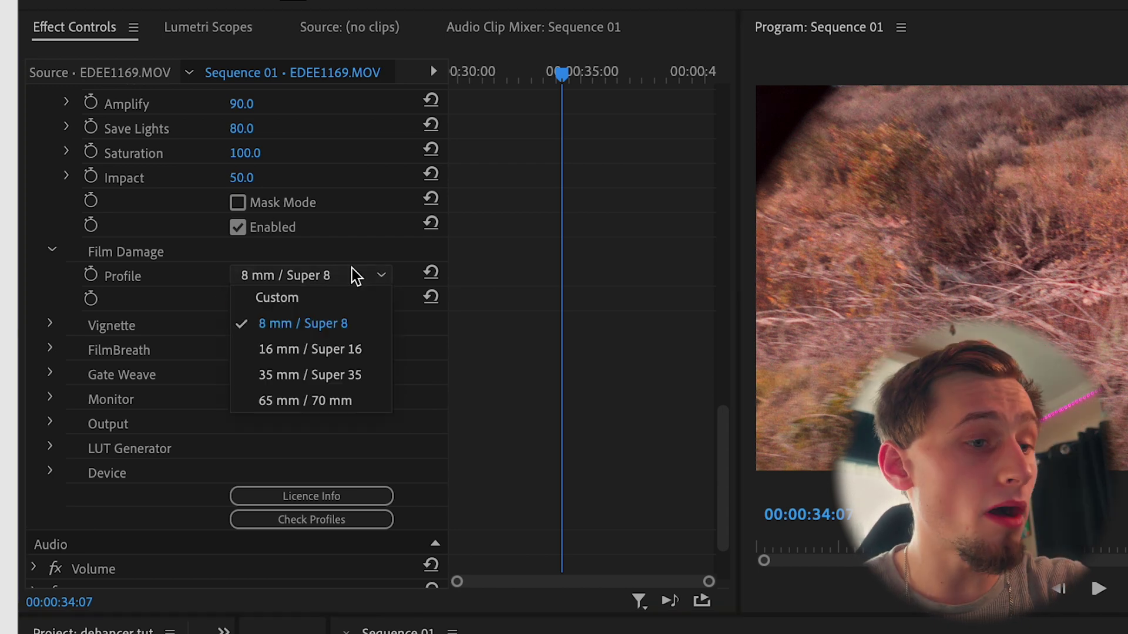
{"action": "left_click", "coordinate": [328, 297]}
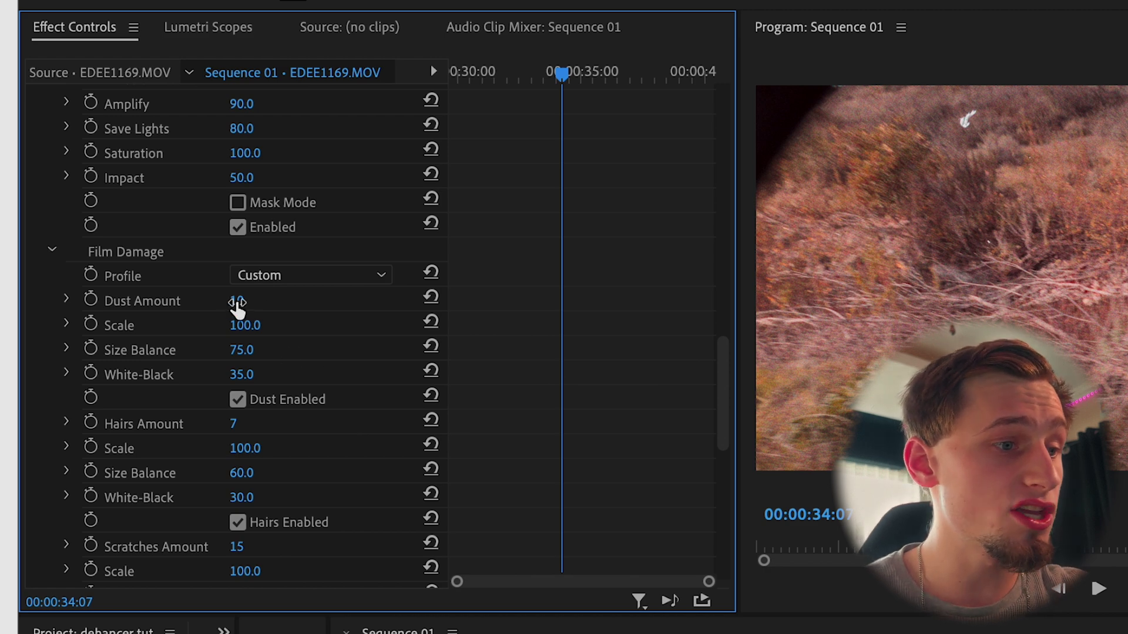
- Raise Scratches Amount to 125 and reselect the EDEE1169 clip
{"action": "scroll", "coordinate": [297, 506], "scroll_direction": "down", "scroll_amount": 4}
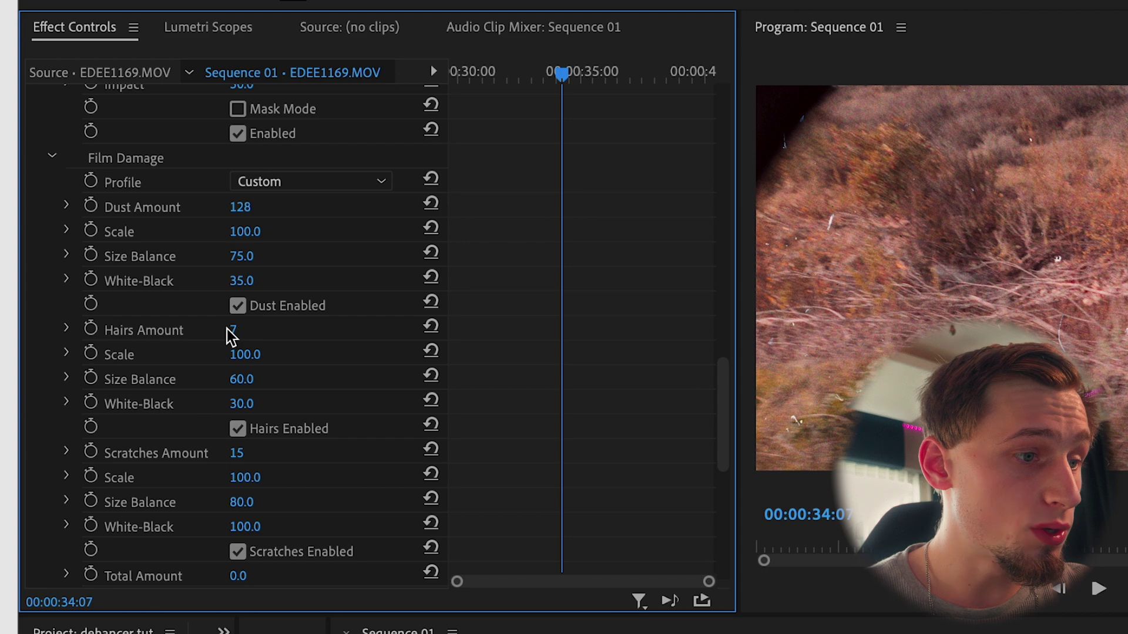
{"action": "left_click", "coordinate": [235, 331]}
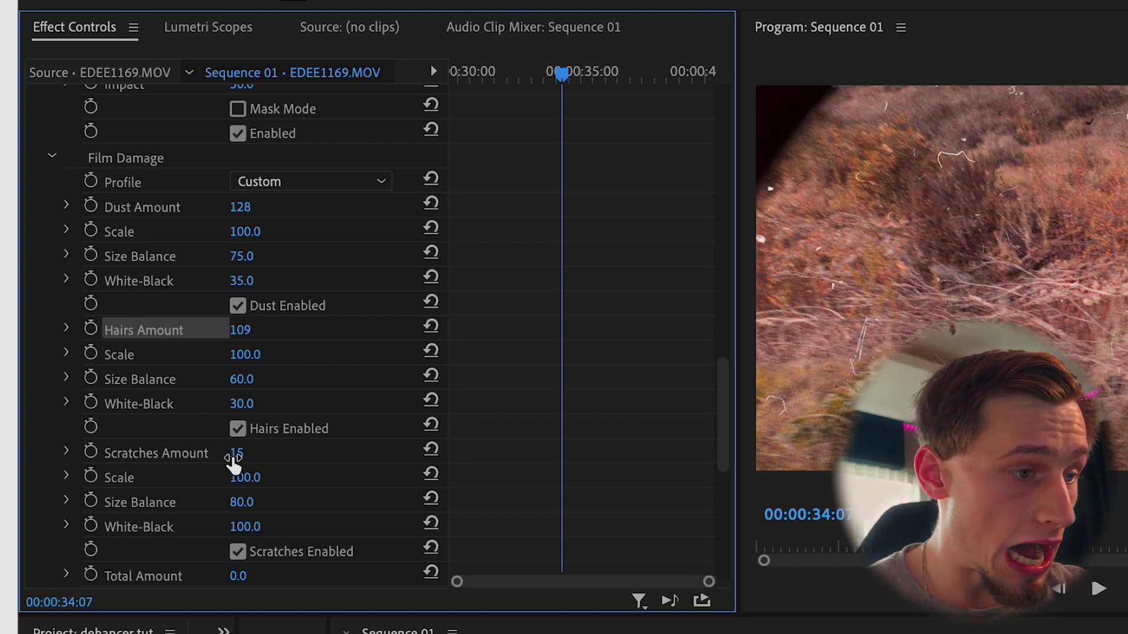
{"action": "left_click_drag", "start_coordinate": [236, 453], "coordinate": [264, 453]}
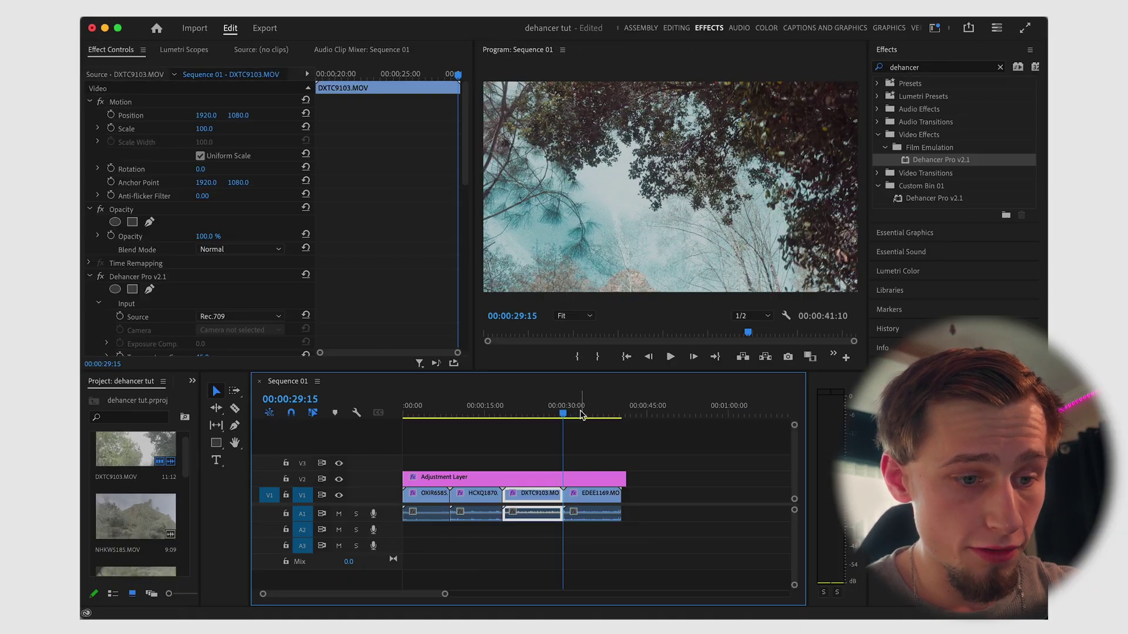
{"action": "left_click", "coordinate": [576, 414]}
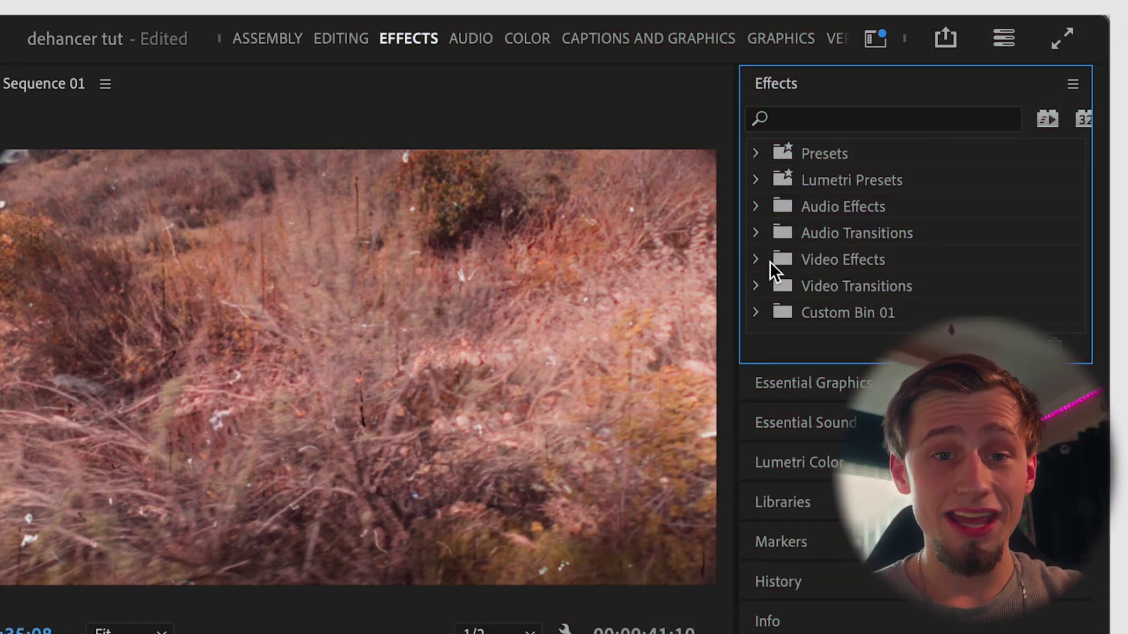
- Apply Posterize Time from Custom Bin 01 to the EDEE1169 clip
{"action": "left_click", "coordinate": [755, 312]}
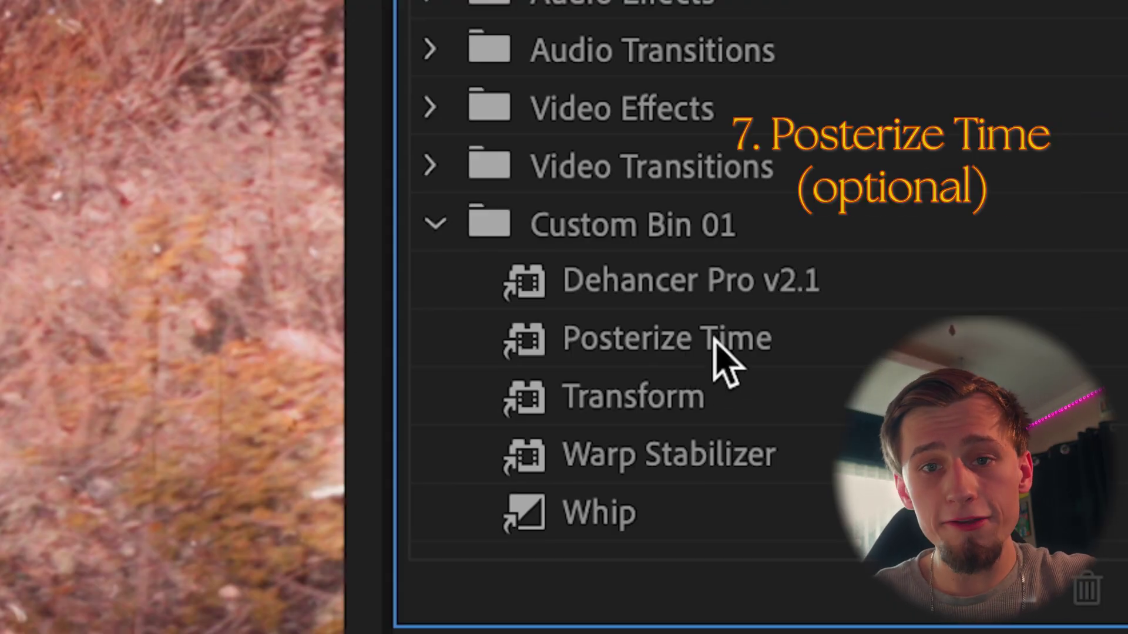
{"action": "left_click_drag", "start_coordinate": [721, 362], "coordinate": [588, 496]}
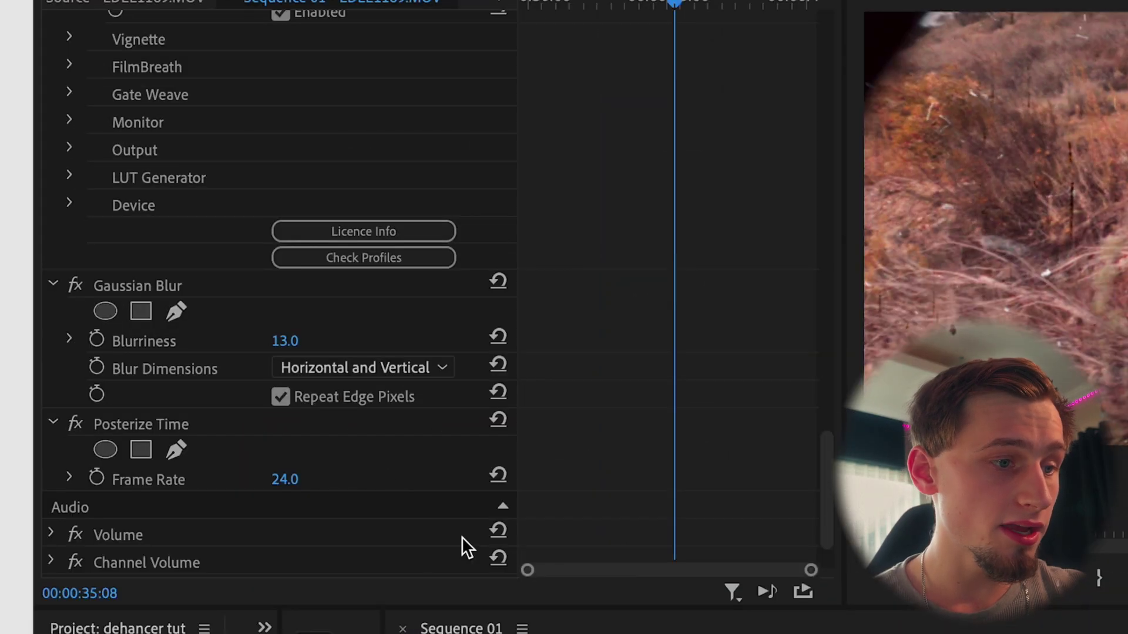
{"action": "scroll", "coordinate": [462, 537], "scroll_direction": "down", "scroll_amount": 3}
{"action": "scroll", "coordinate": [462, 537], "scroll_direction": "up", "scroll_amount": 2}
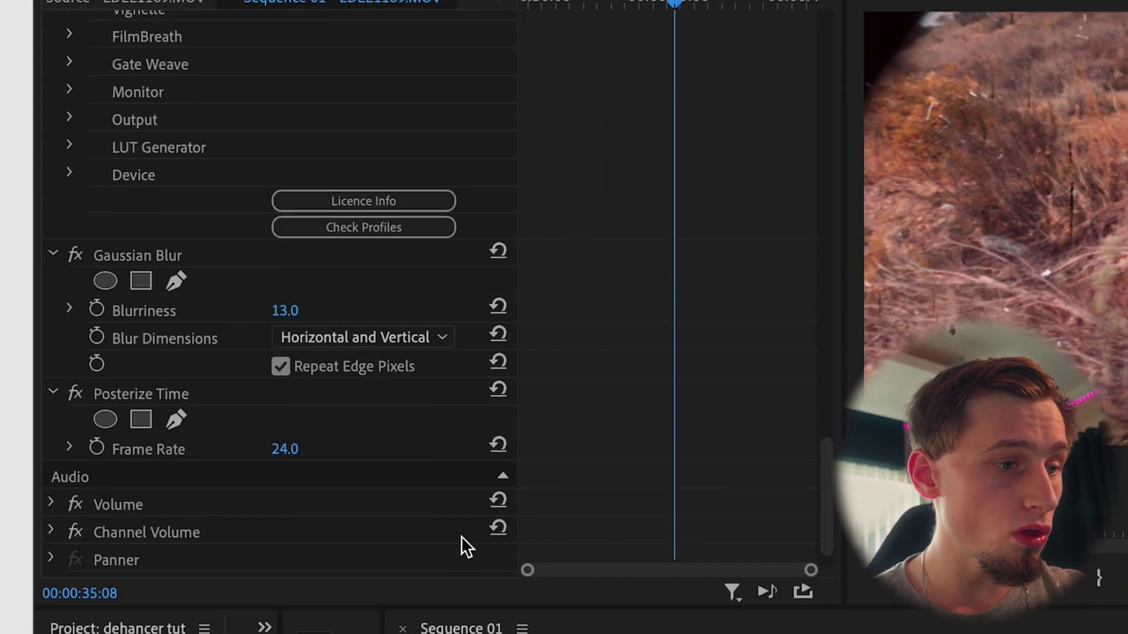
{"action": "scroll", "coordinate": [460, 537], "scroll_direction": "down", "scroll_amount": 2}
- Set Posterize Time's Frame Rate to 18 and scrub the clip to preview
{"action": "left_click", "coordinate": [299, 398]}
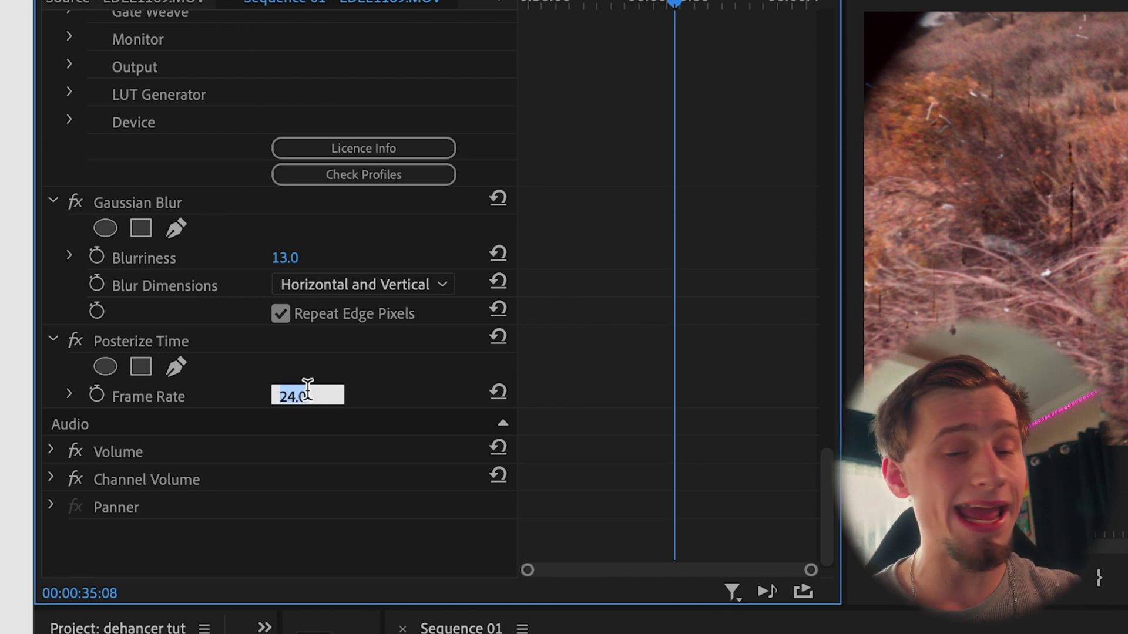
{"action": "type", "text": "18"}
{"action": "key", "text": "Return"}
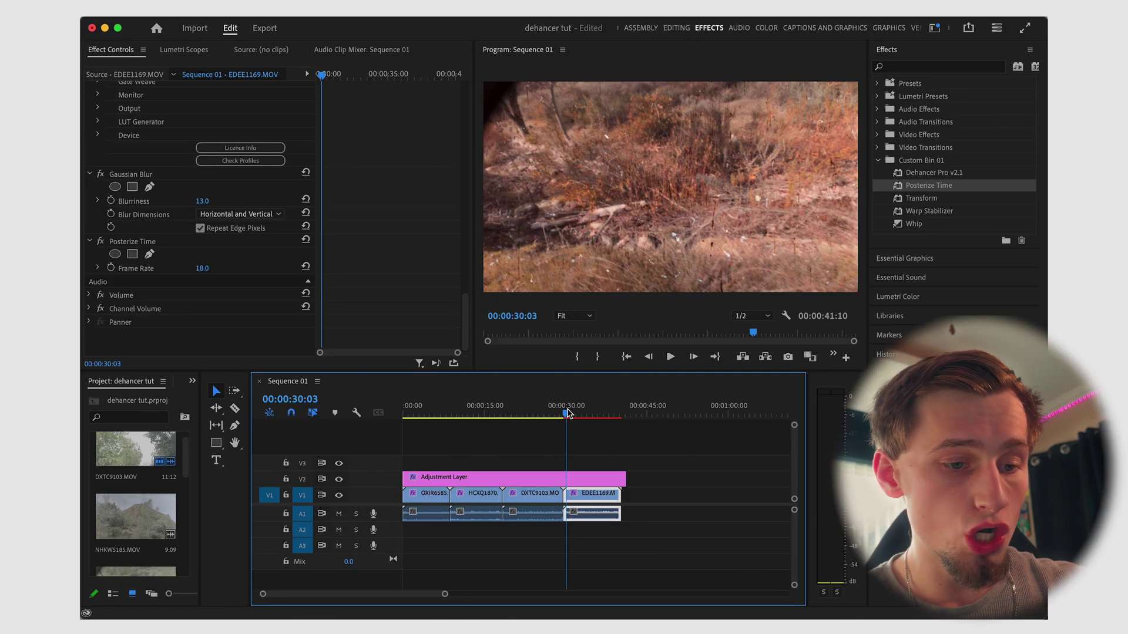
{"action": "left_click", "coordinate": [567, 413]}
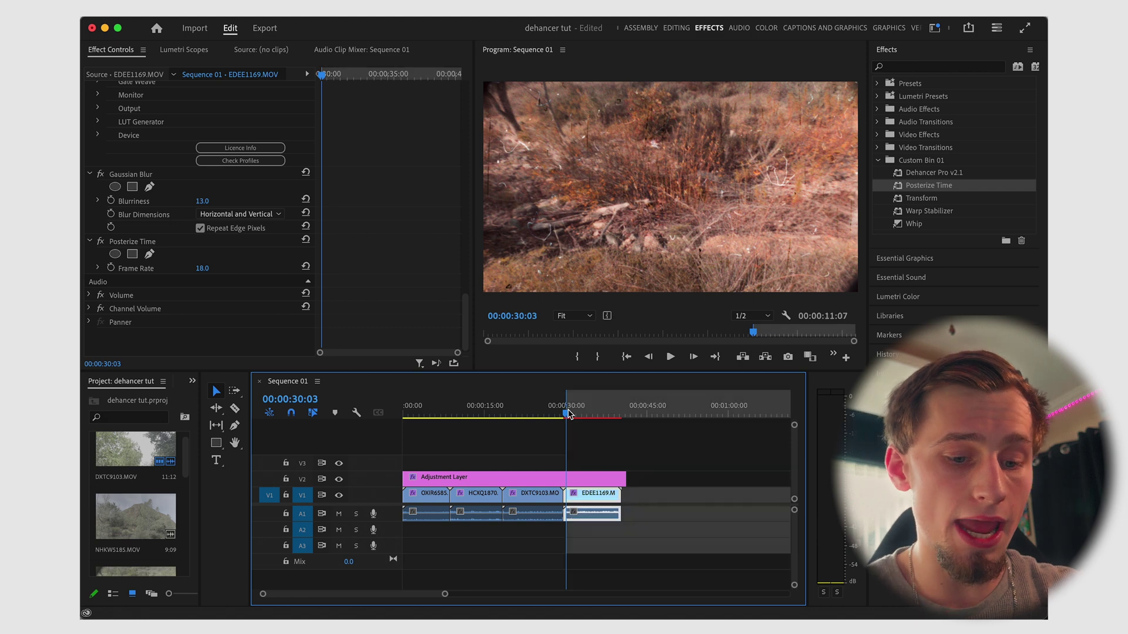
{"action": "left_click_drag", "start_coordinate": [568, 413], "coordinate": [624, 415]}
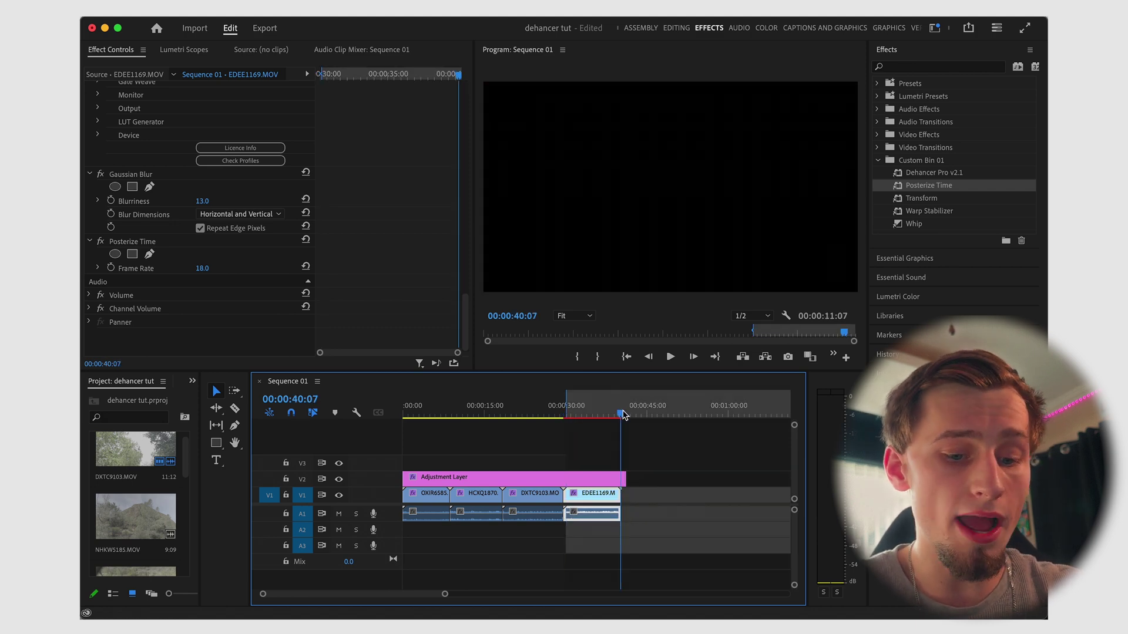
{"action": "key", "text": "="}
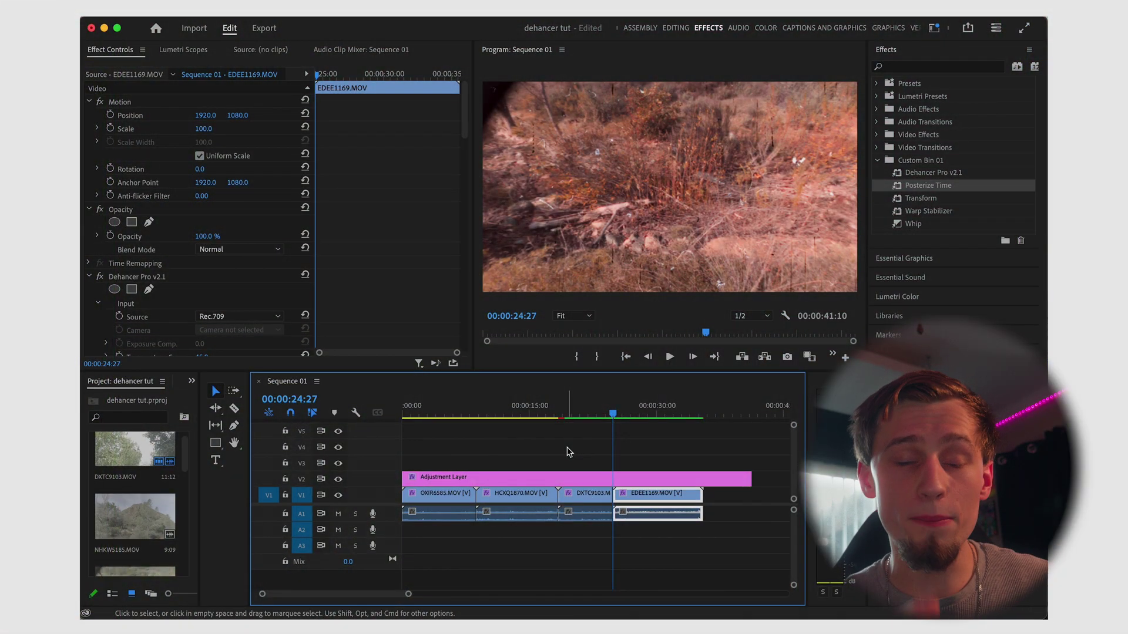
- Place Super 8mm Film Border - 1 on V4 above the footage, scaled to 203
{"action": "left_click", "coordinate": [640, 29]}
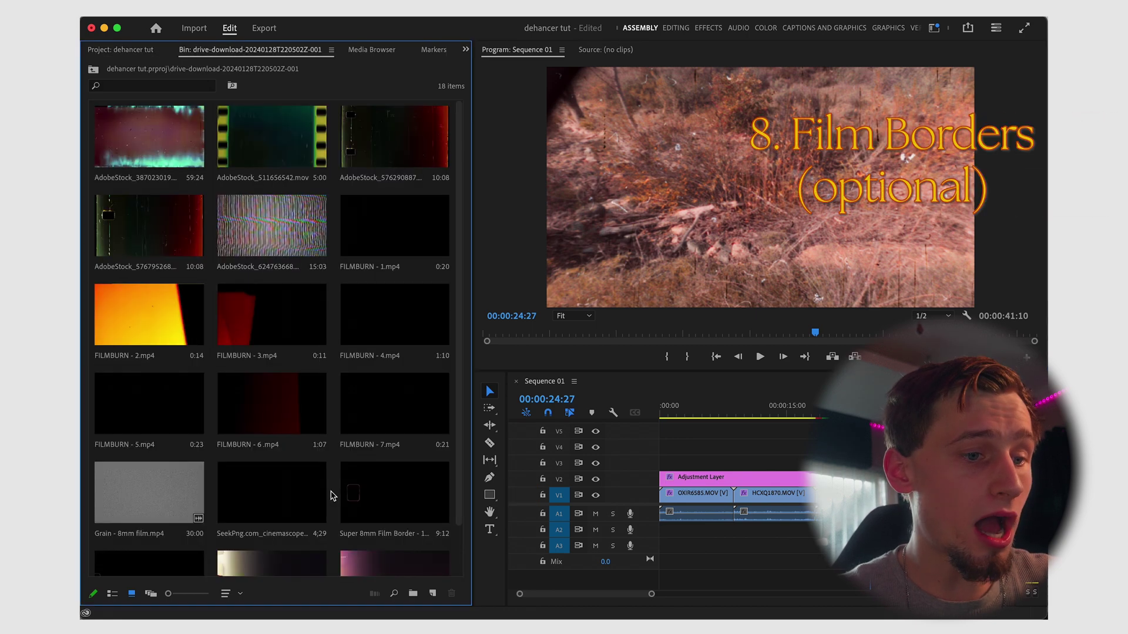
{"action": "scroll", "coordinate": [332, 496], "scroll_direction": "down", "scroll_amount": 2}
{"action": "left_click_drag", "start_coordinate": [390, 437], "coordinate": [738, 413]}
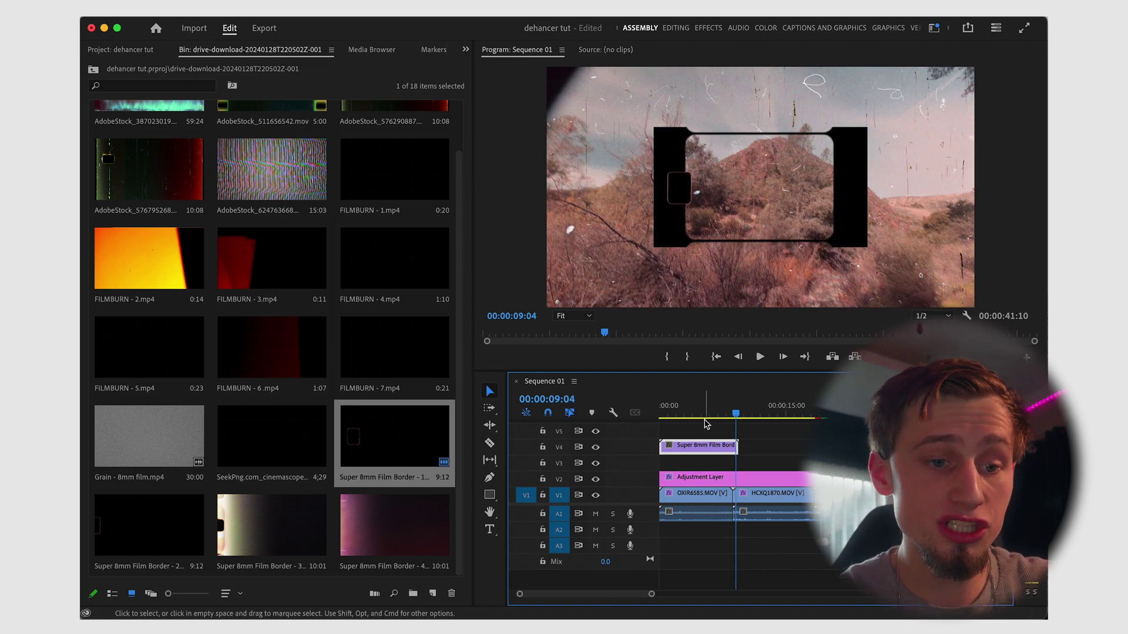
{"action": "left_click", "coordinate": [699, 413]}
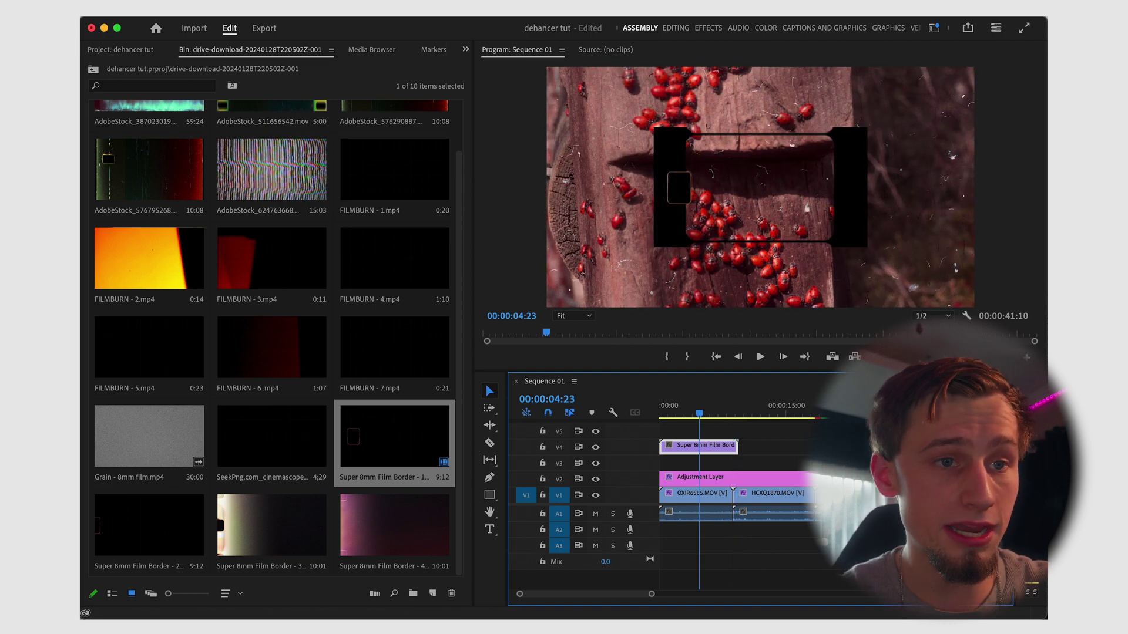
- Paste copies of the border clip along V4 from the playhead
{"action": "left_click", "coordinate": [707, 29]}
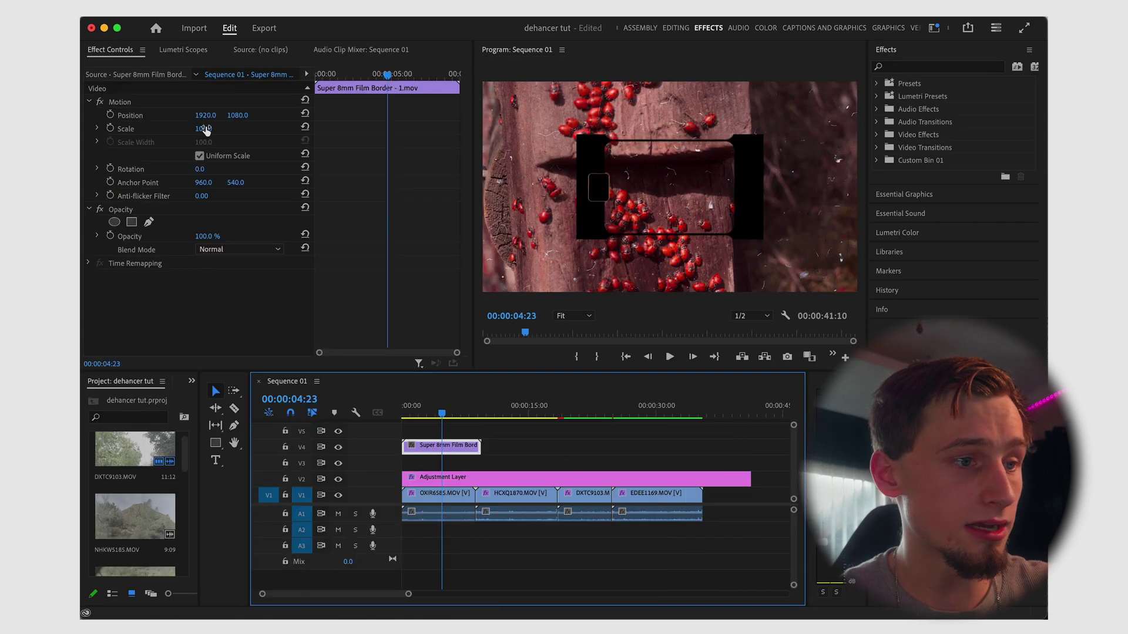
{"action": "left_click", "coordinate": [471, 413]}
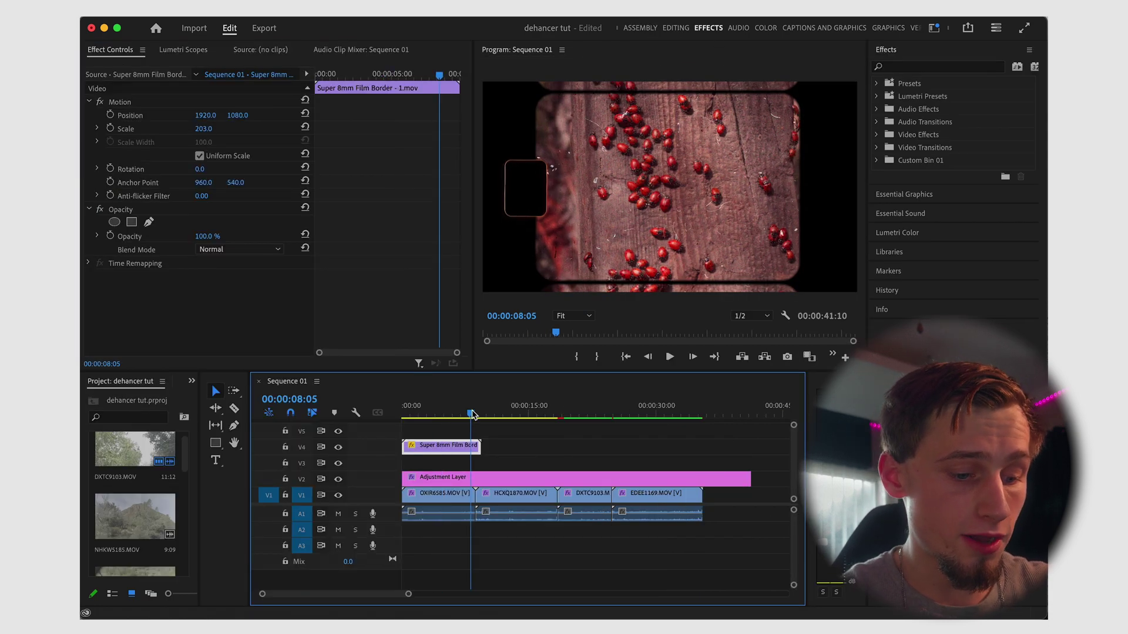
{"action": "key", "text": "super+v"}
{"action": "key", "text": "super+v"}
{"action": "key", "text": "super+v"}
{"action": "key", "text": "super+v"}
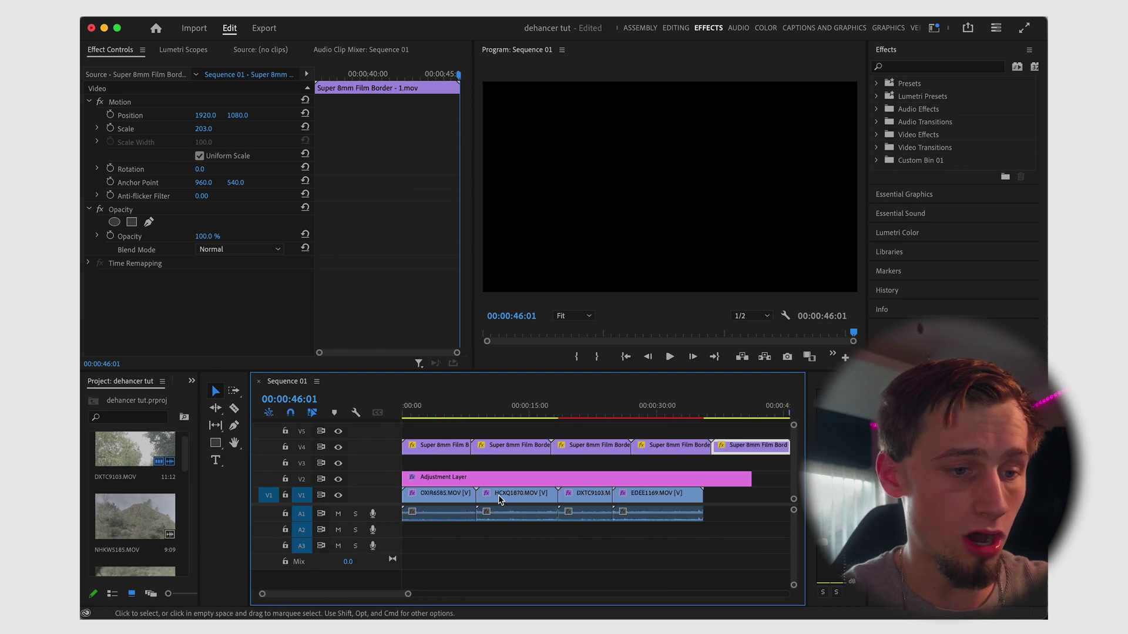
- Play the sequence from the start to review the repeated Super 8 borders
{"action": "key", "text": "Home"}
{"action": "key", "text": "space"}
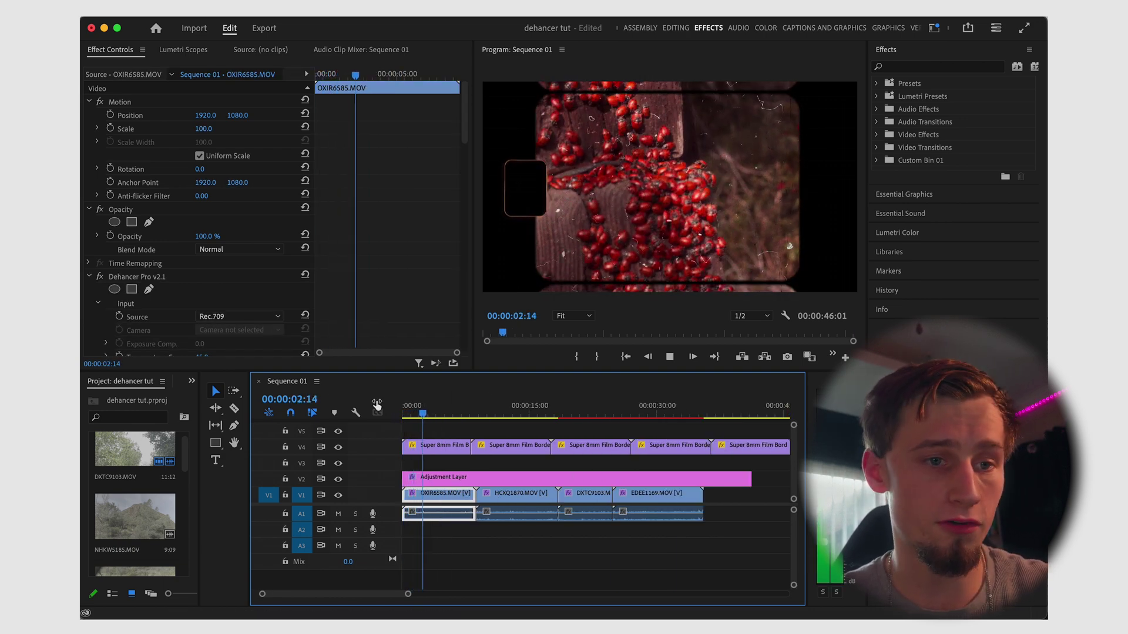
{"action": "key", "text": "space"}
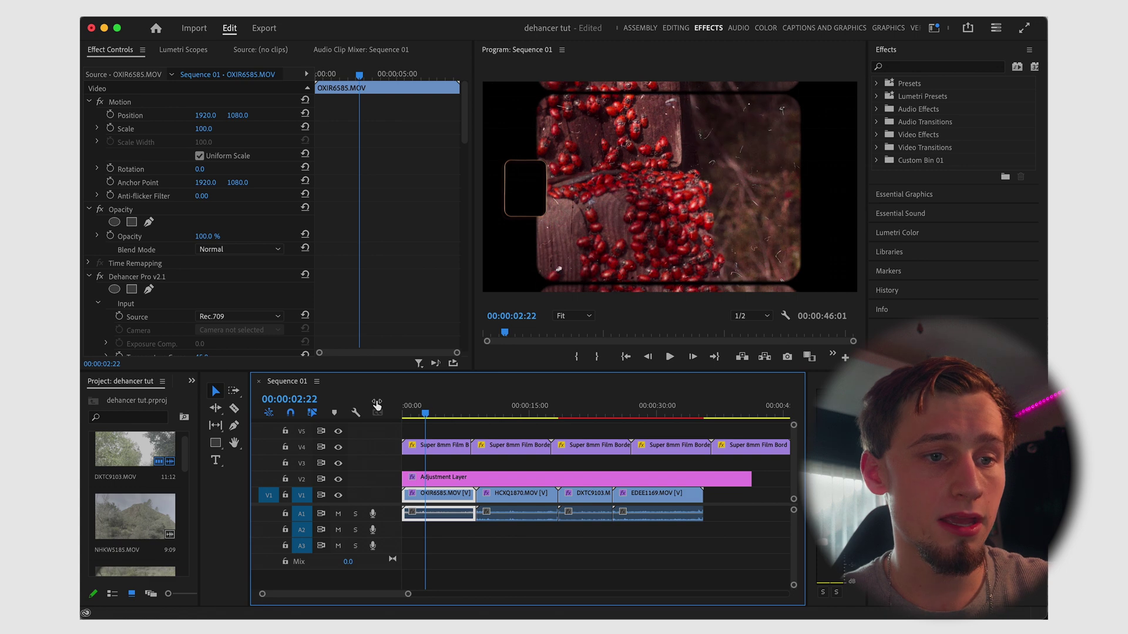
{"action": "left_click", "coordinate": [640, 28]}
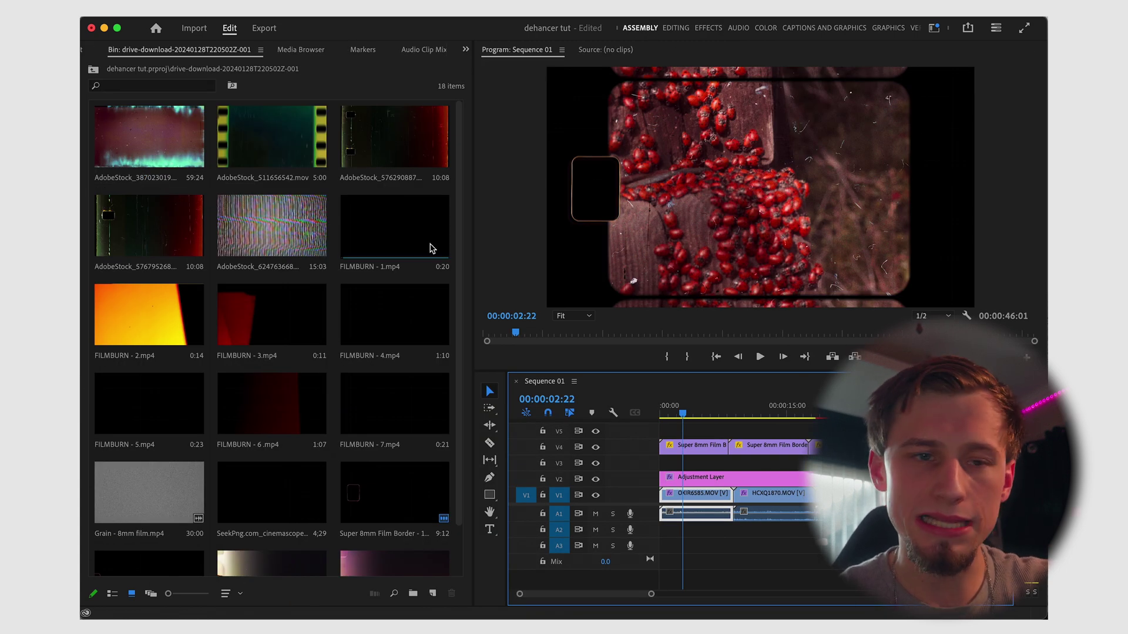
- Place the AdobeStock_576290887 and AdobeStock_511656542 overlays on V3 at the sequence start
{"action": "left_click_drag", "start_coordinate": [403, 151], "coordinate": [699, 461]}
{"action": "double_click", "coordinate": [286, 136]}
{"action": "left_click_drag", "start_coordinate": [595, 290], "coordinate": [757, 470]}
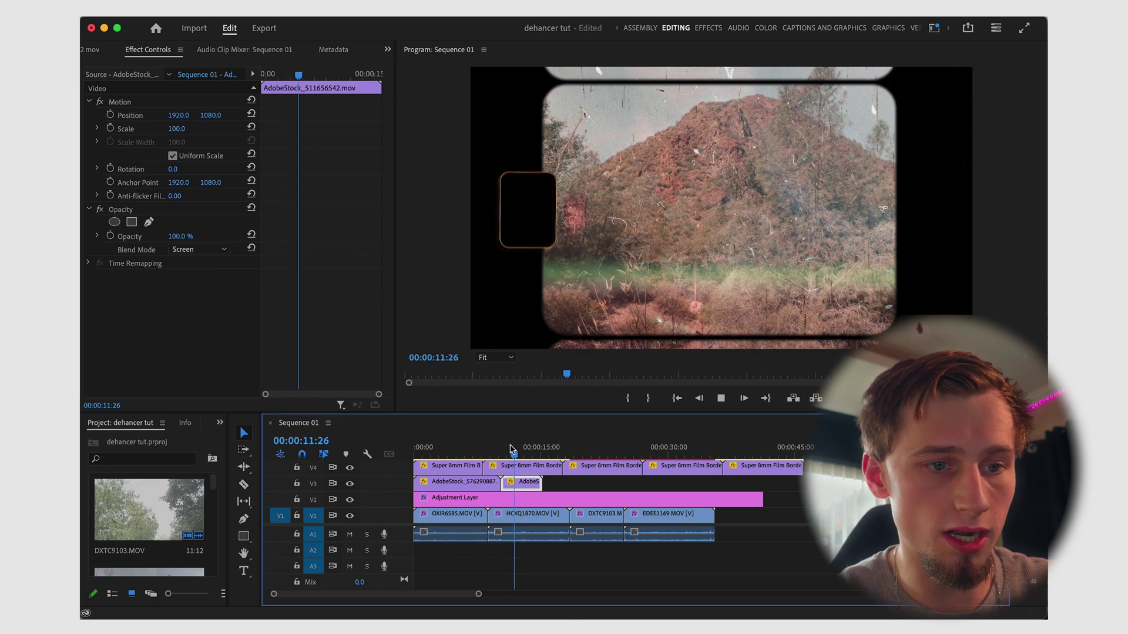
{"action": "left_click_drag", "start_coordinate": [532, 482], "coordinate": [446, 485]}
- Copy and paste the overlay along V3, removing clips past the footage end
{"action": "key", "text": "super+c"}
{"action": "key", "text": "super+v"}
{"action": "key", "text": "super+v"}
{"action": "key", "text": "super+v"}
{"action": "key", "text": "super+v"}
{"action": "key", "text": "super+v"}
{"action": "key", "text": "super+v"}
{"action": "key", "text": "super+v"}
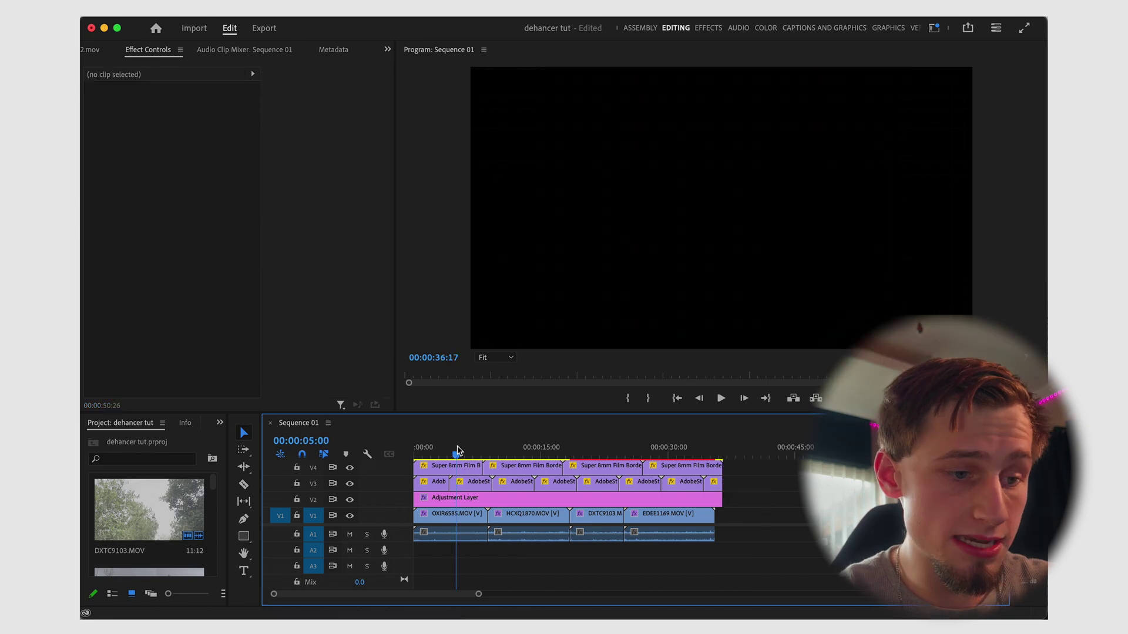
{"action": "key", "text": "Home"}
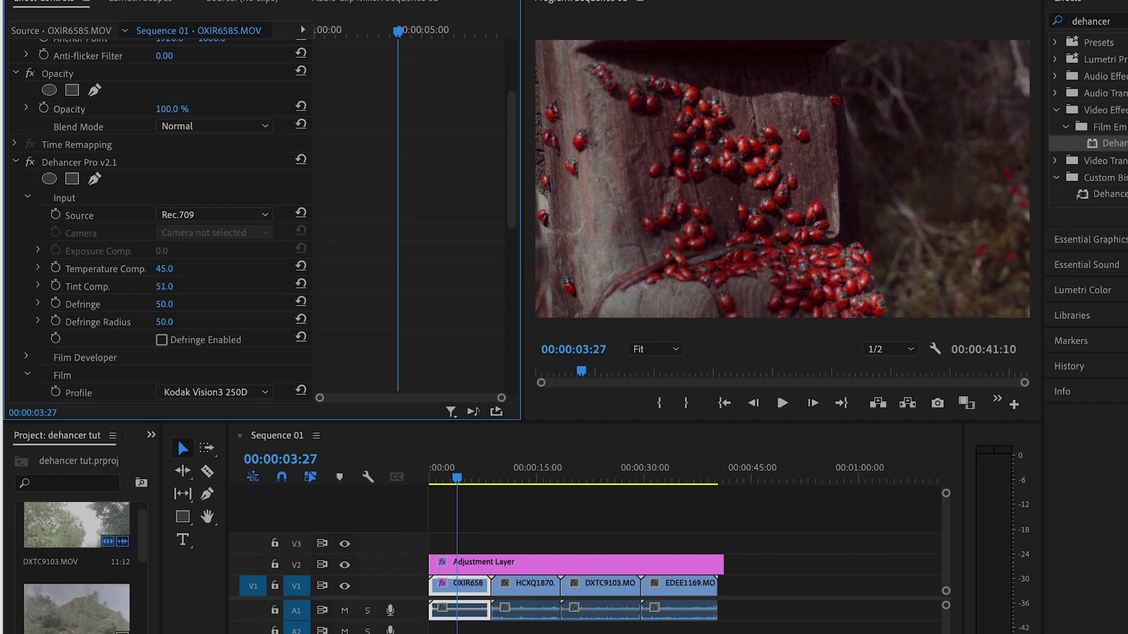
- Scrub Dehancer Pro's Tint Comp. on OXIR6585 down to 49.0
{"action": "left_click_drag", "start_coordinate": [177, 284], "coordinate": [175, 283]}
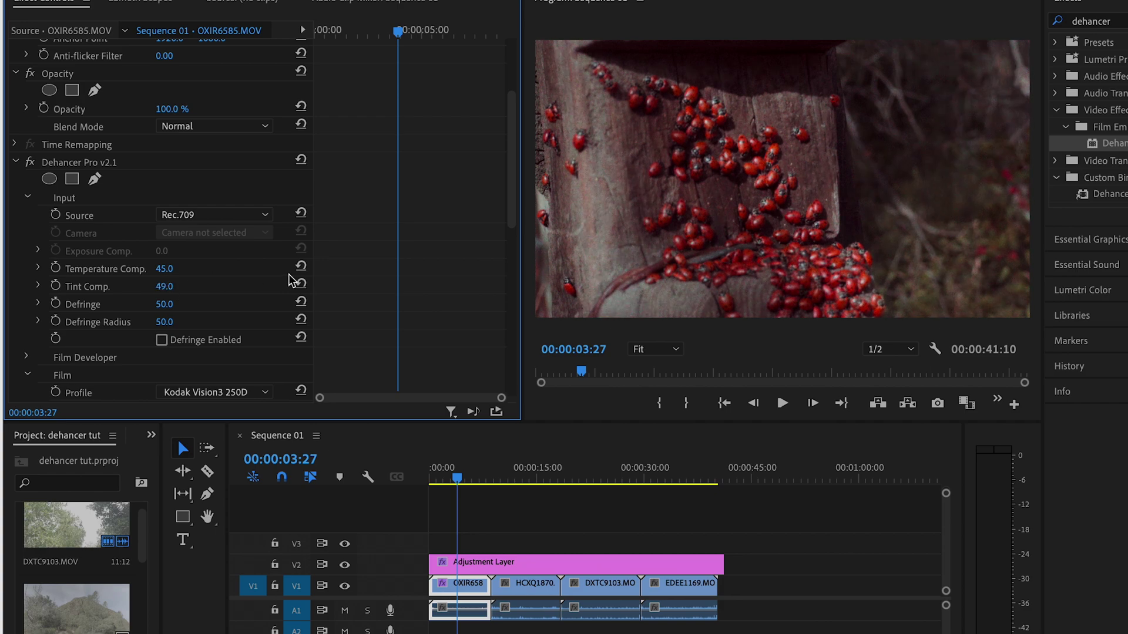